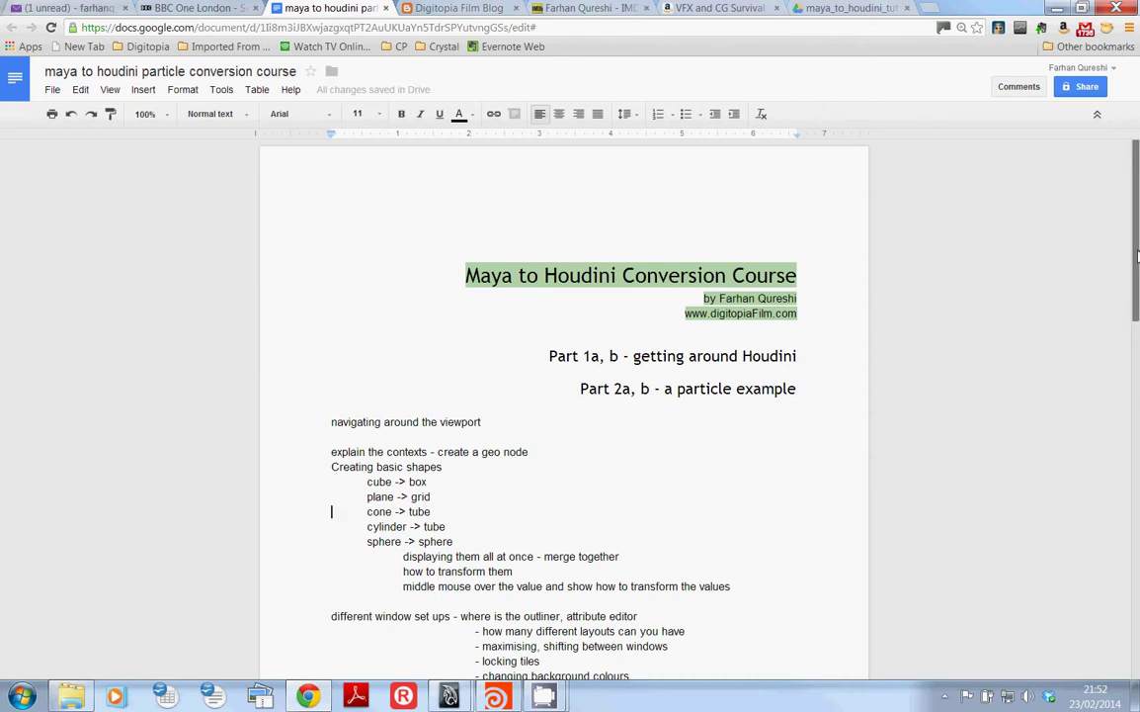
Examine the Maya to Houdini Conversion Course outline, from the part headings through the list of topics.
{"action": "scroll", "coordinate": [1136, 269], "scroll_direction": "down", "scroll_amount": 1}
{"action": "mouse_move", "coordinate": [1136, 269]}
{"action": "left_mouse_down"}
{"action": "mouse_move", "coordinate": [1132, 309]}
{"action": "mouse_move", "coordinate": [1133, 283]}
{"action": "left_mouse_up"}
{"action": "left_click_drag", "start_coordinate": [666, 303], "coordinate": [805, 305]}
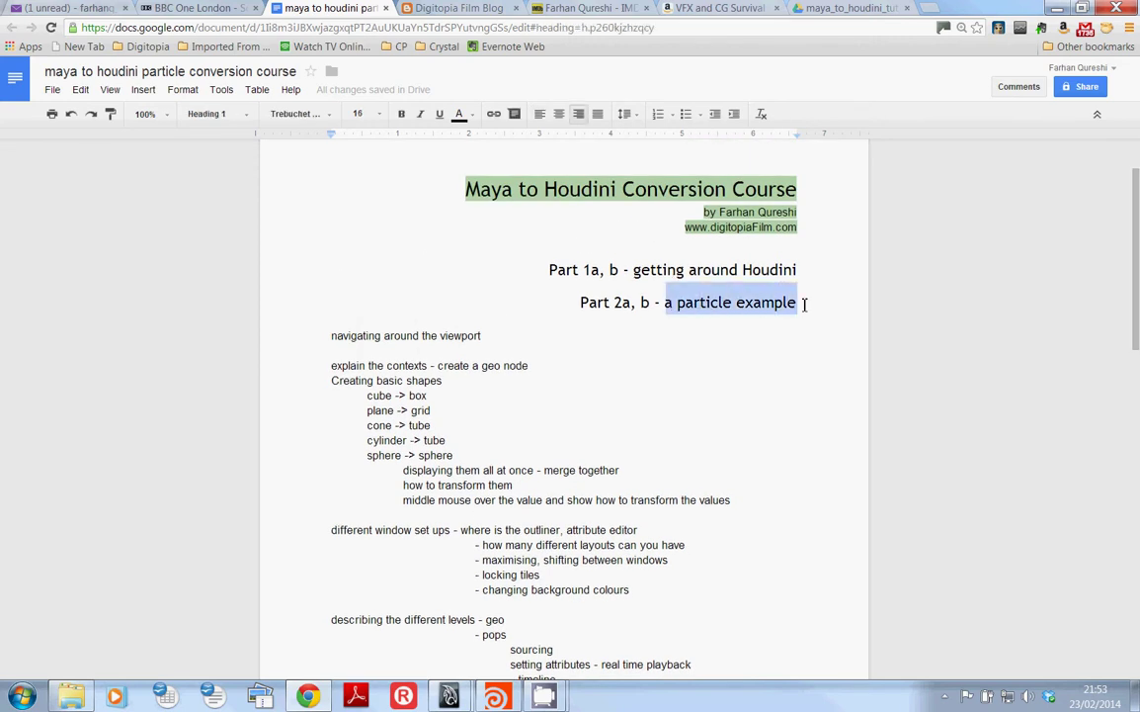
{"action": "left_click", "coordinate": [805, 304]}
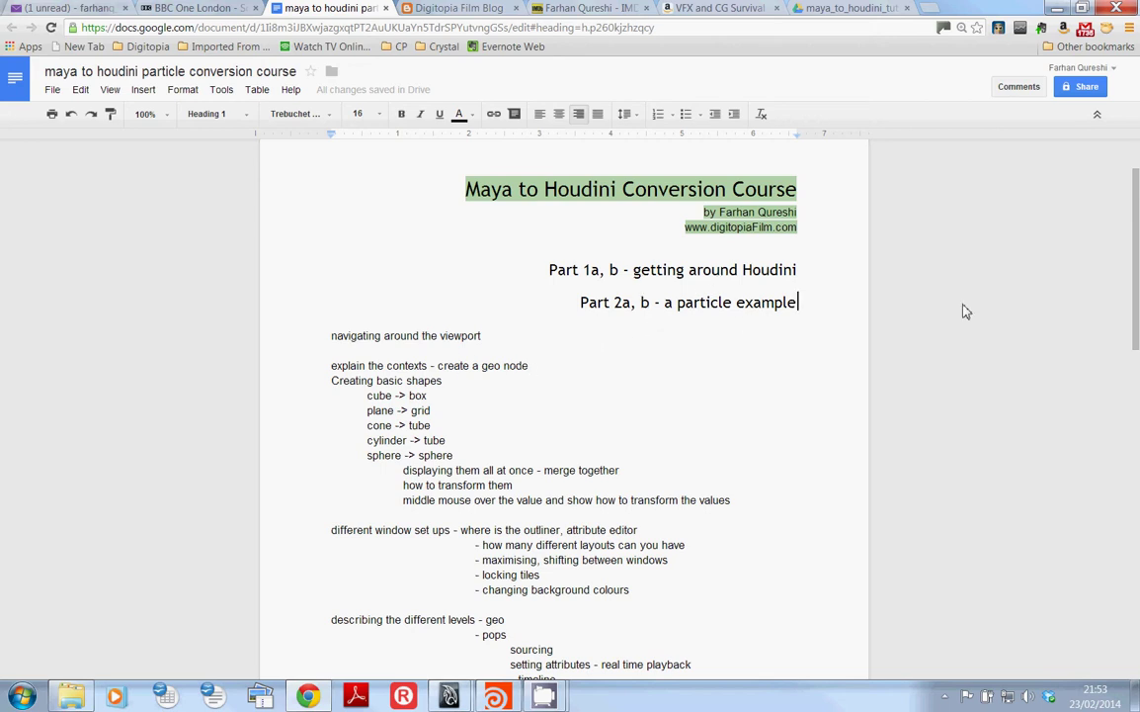
{"action": "left_click_drag", "start_coordinate": [1137, 263], "coordinate": [1136, 263]}
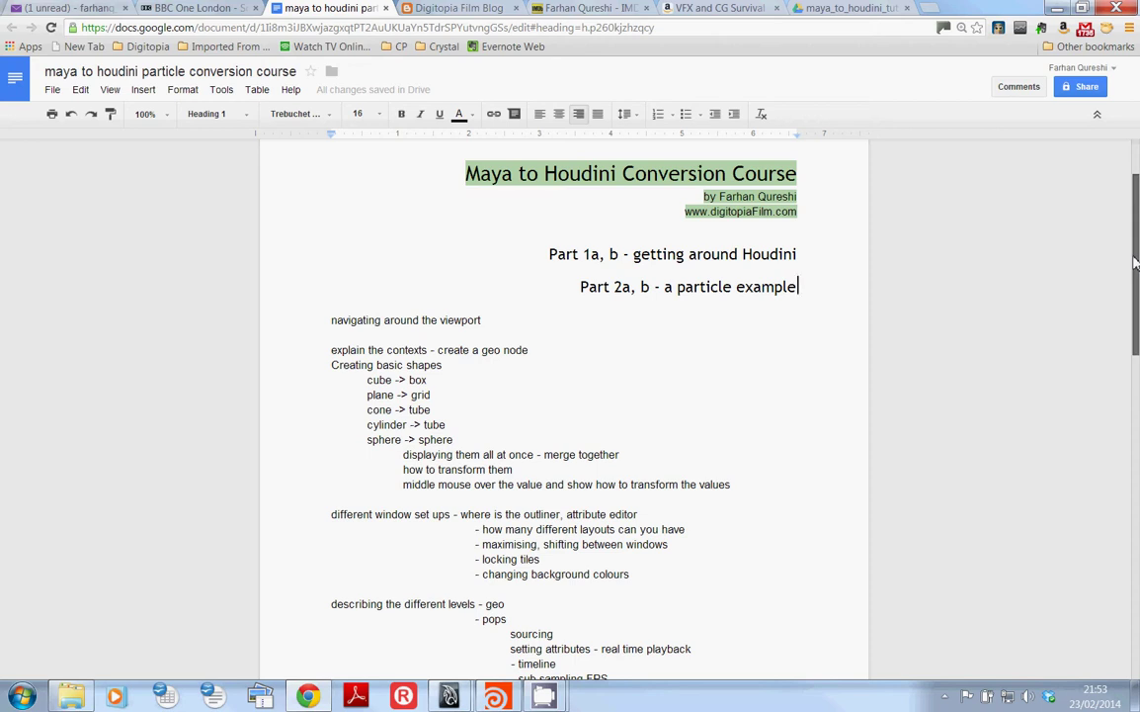
{"action": "left_click_drag", "start_coordinate": [1136, 262], "coordinate": [1135, 218]}
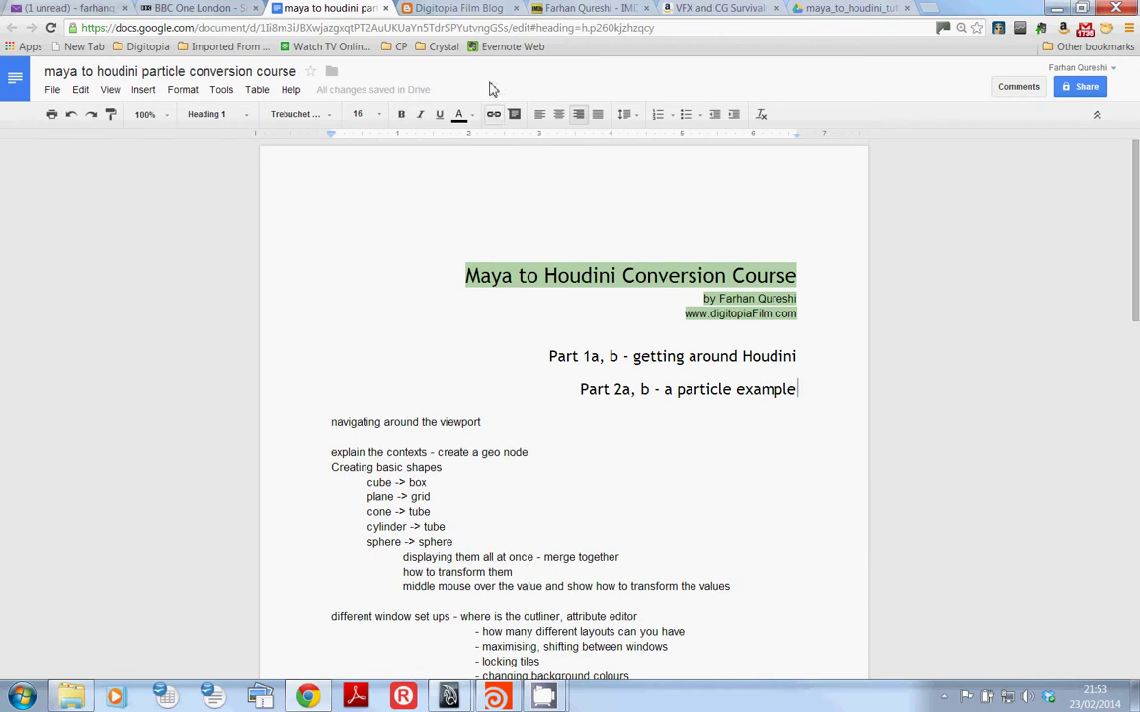
Review the course author's IMDb page, including the visual effects, writer, producer and director credits.
{"action": "left_click", "coordinate": [588, 8]}
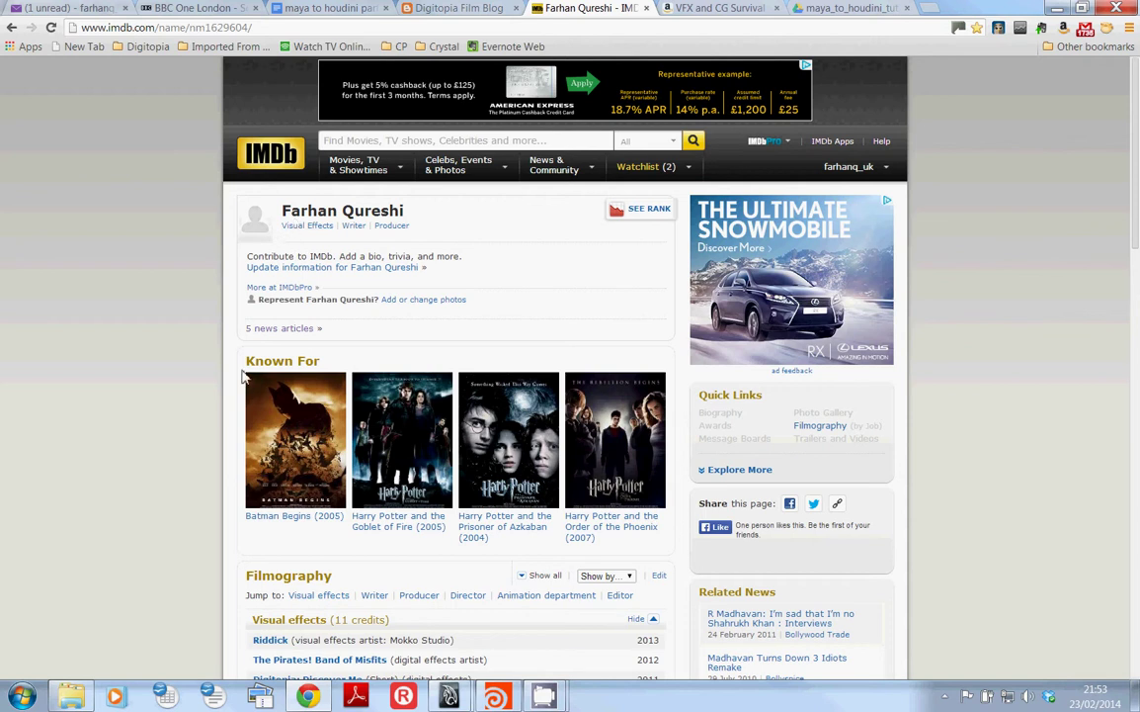
{"action": "scroll", "coordinate": [193, 426], "scroll_direction": "down", "scroll_amount": 2}
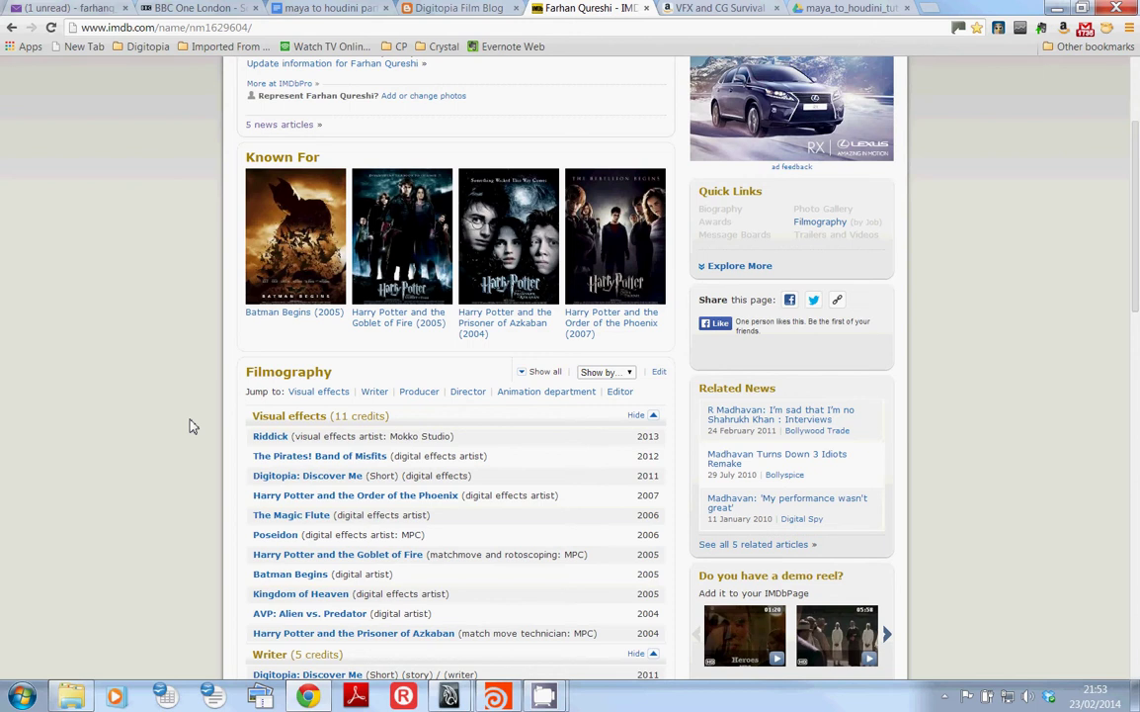
{"action": "scroll", "coordinate": [193, 426], "scroll_direction": "down", "scroll_amount": 3}
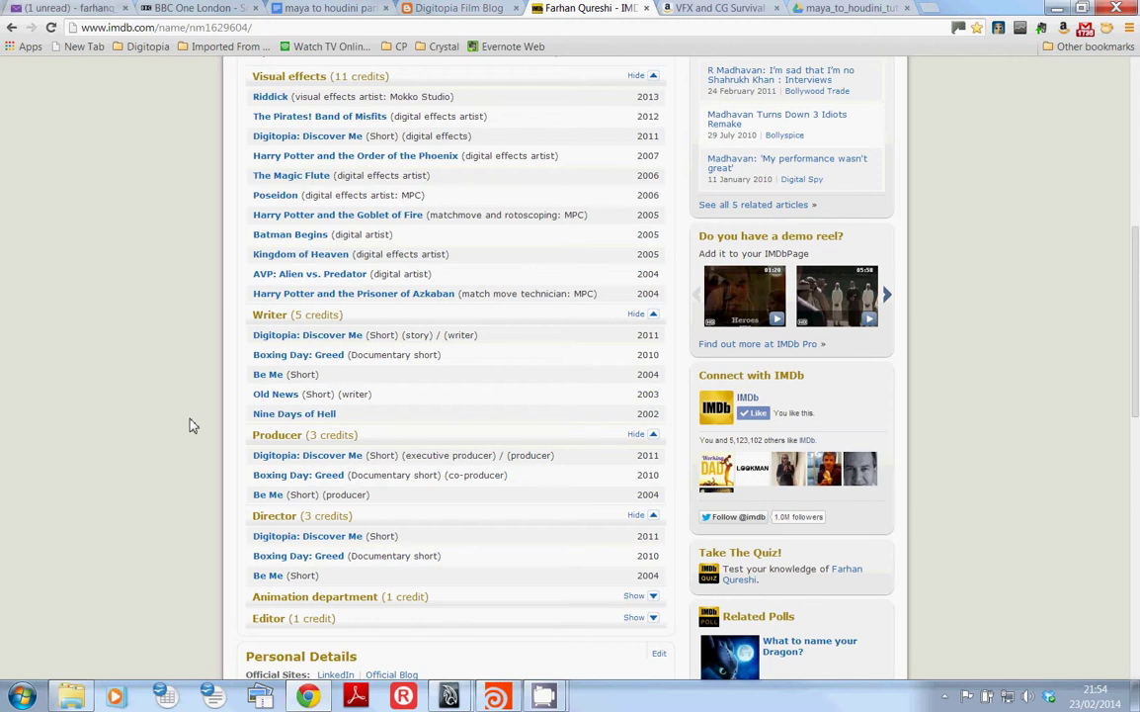
{"action": "scroll", "coordinate": [193, 425], "scroll_direction": "up", "scroll_amount": 5}
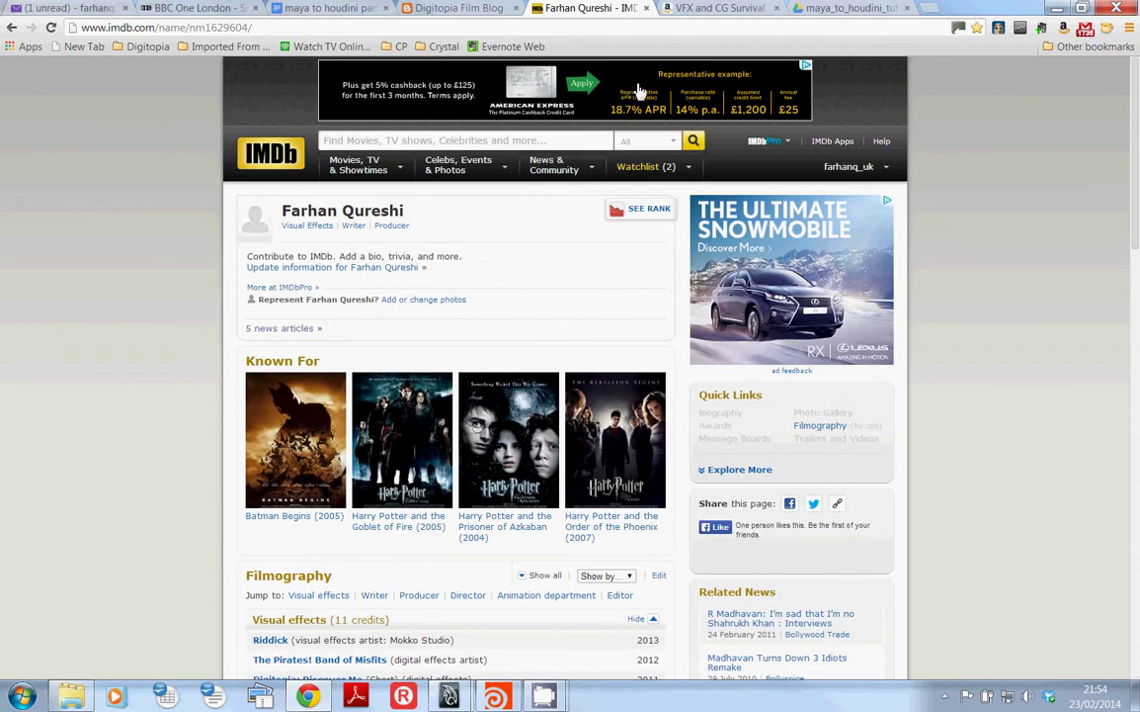
Browse the posts on the Digitopia Film Blog down to the VFX and CG book section.
{"action": "left_click", "coordinate": [416, 8]}
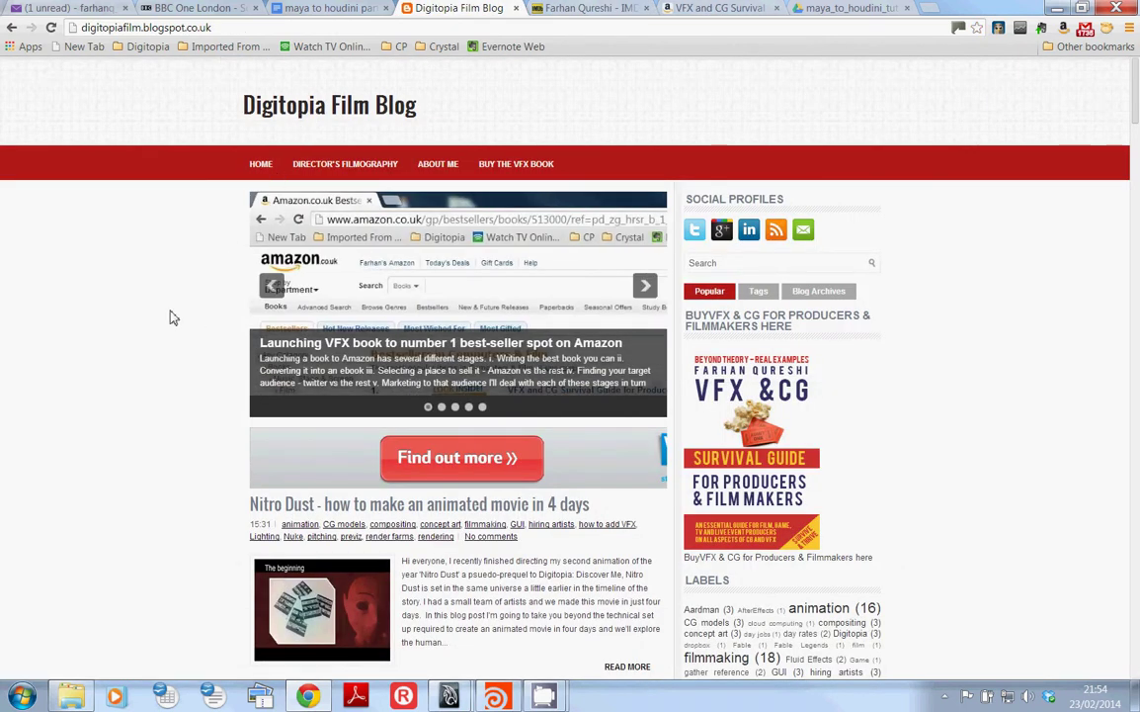
{"action": "scroll", "coordinate": [170, 316], "scroll_direction": "down", "scroll_amount": 3}
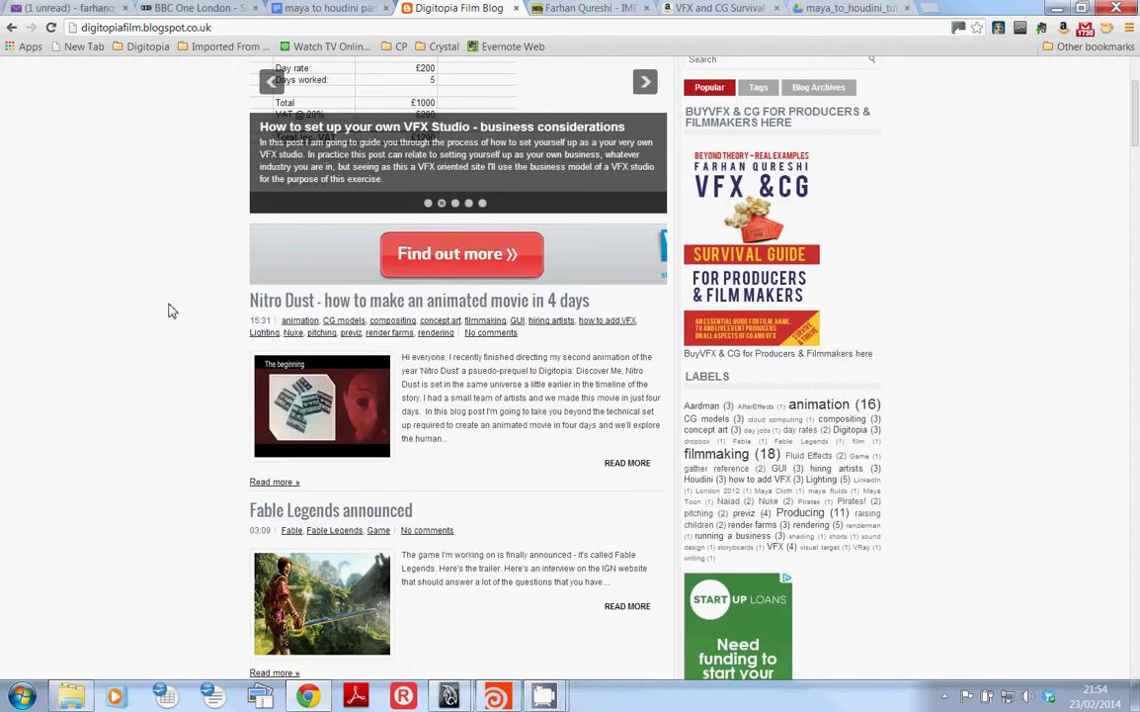
{"action": "scroll", "coordinate": [170, 311], "scroll_direction": "down", "scroll_amount": 5}
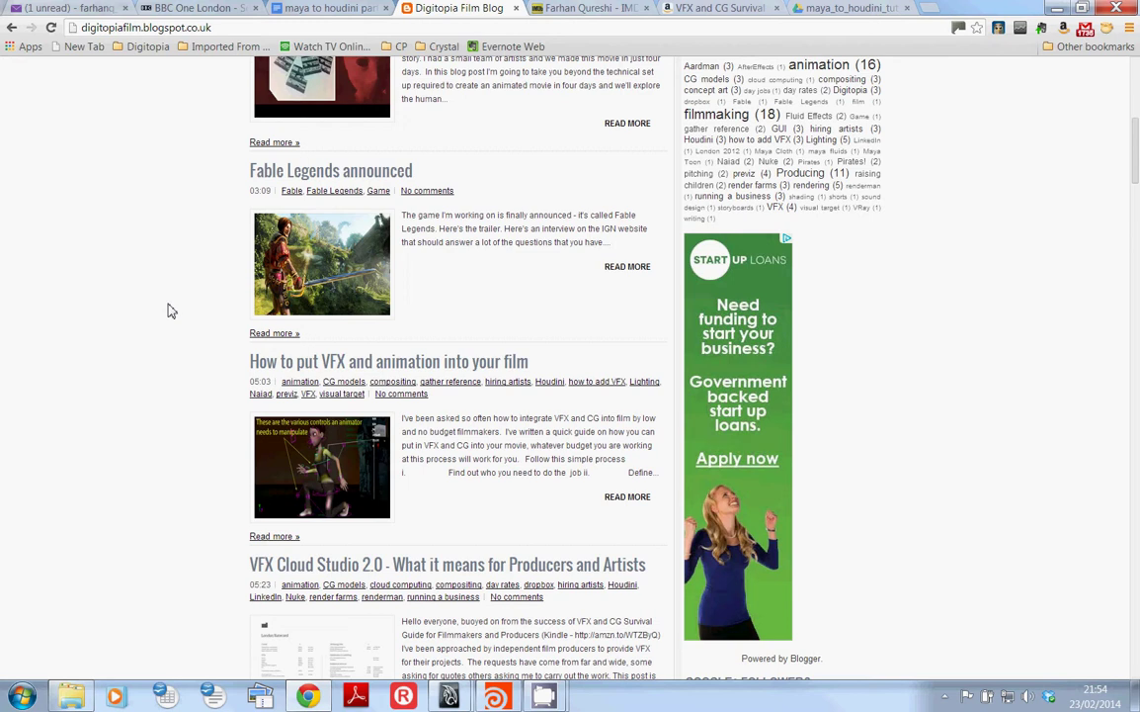
{"action": "scroll", "coordinate": [170, 312], "scroll_direction": "down", "scroll_amount": 5}
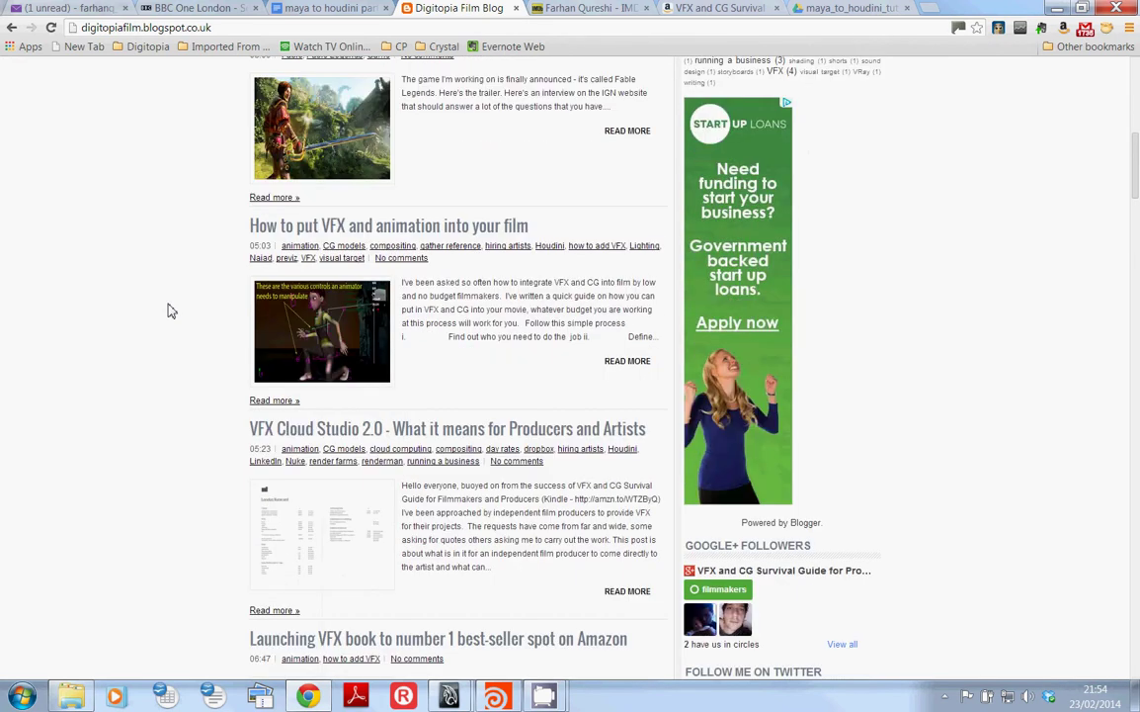
{"action": "scroll", "coordinate": [170, 312], "scroll_direction": "down", "scroll_amount": 4}
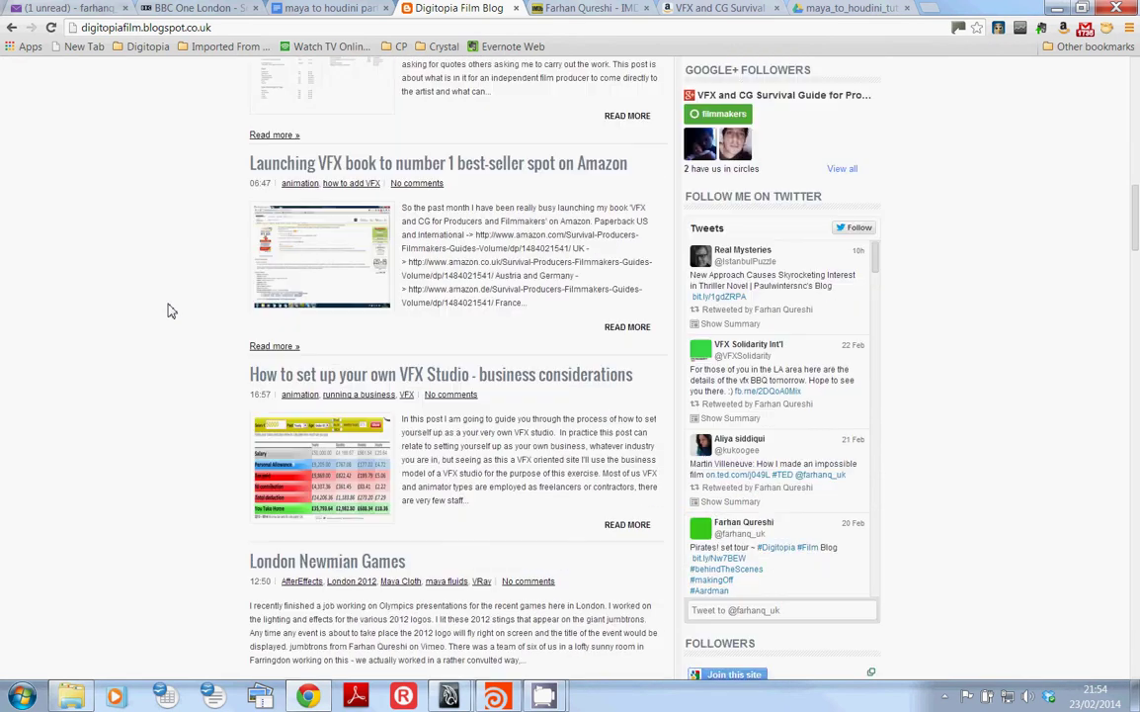
{"action": "scroll", "coordinate": [170, 312], "scroll_direction": "down", "scroll_amount": 7}
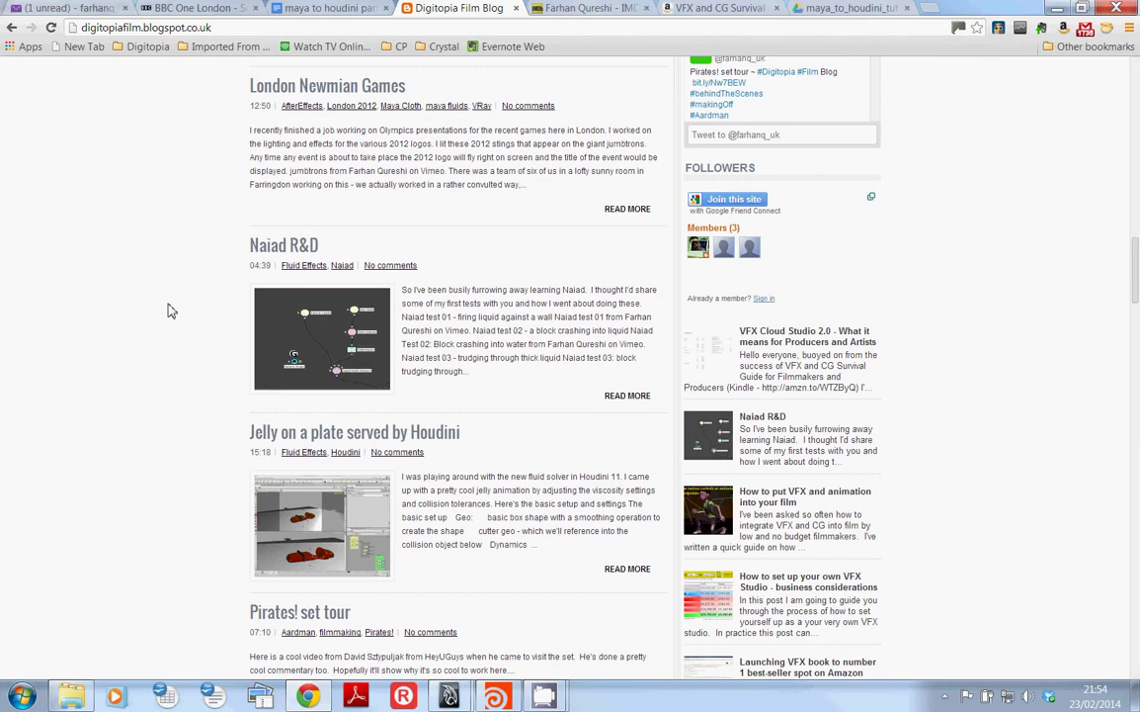
{"action": "scroll", "coordinate": [170, 312], "scroll_direction": "down", "scroll_amount": 8}
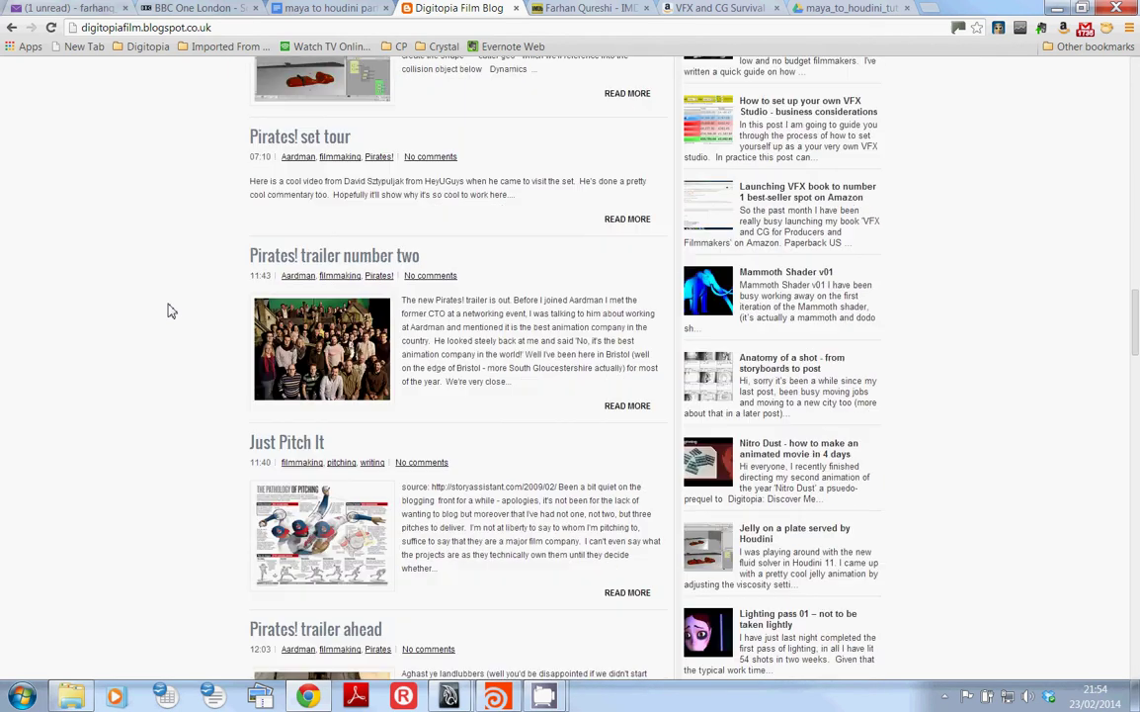
{"action": "scroll", "coordinate": [170, 311], "scroll_direction": "down", "scroll_amount": 5}
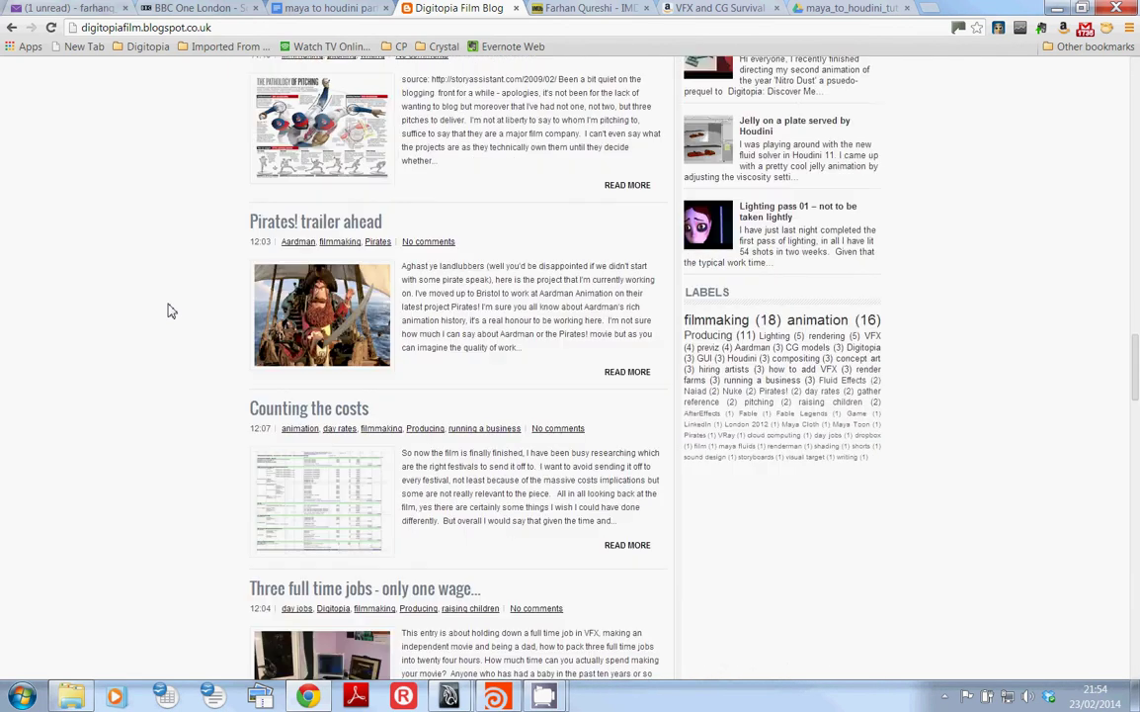
{"action": "scroll", "coordinate": [170, 311], "scroll_direction": "down", "scroll_amount": 3}
{"action": "scroll", "coordinate": [170, 312], "scroll_direction": "down", "scroll_amount": 7}
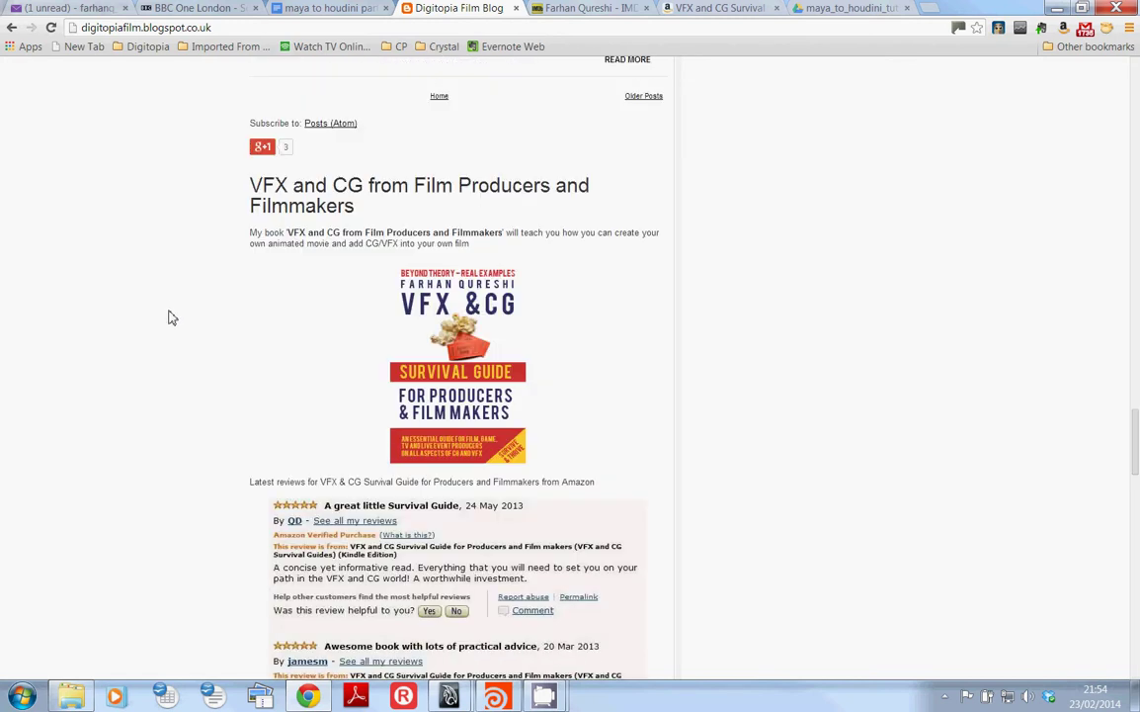
Examine the Amazon page of the VFX and CG Survival Guide and read all its customer reviews, newest first.
{"action": "left_click", "coordinate": [692, 8]}
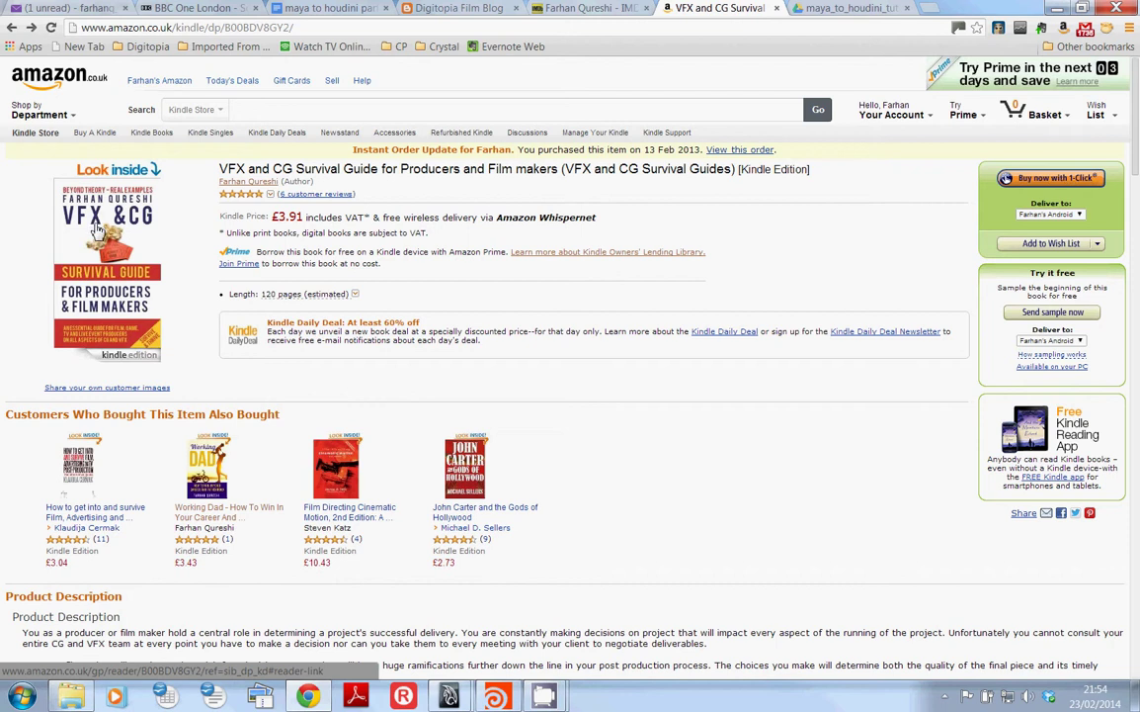
{"action": "scroll", "coordinate": [94, 287], "scroll_direction": "down", "scroll_amount": 2}
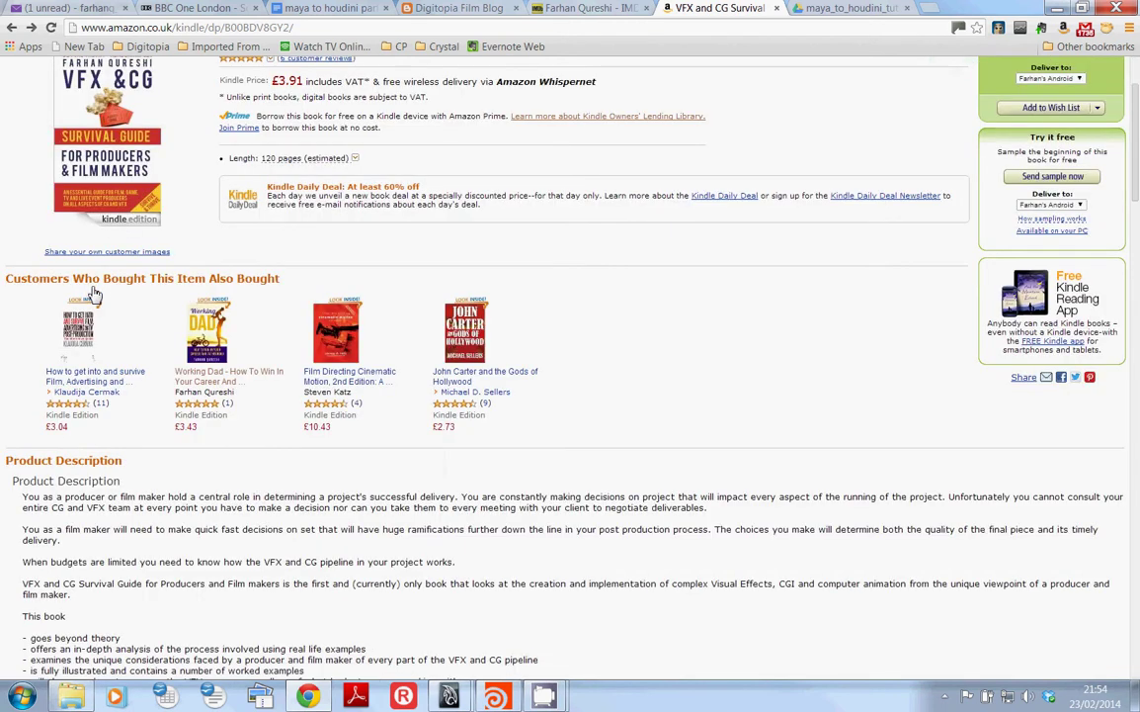
{"action": "scroll", "coordinate": [94, 291], "scroll_direction": "down", "scroll_amount": 1}
{"action": "scroll", "coordinate": [94, 291], "scroll_direction": "down", "scroll_amount": 2}
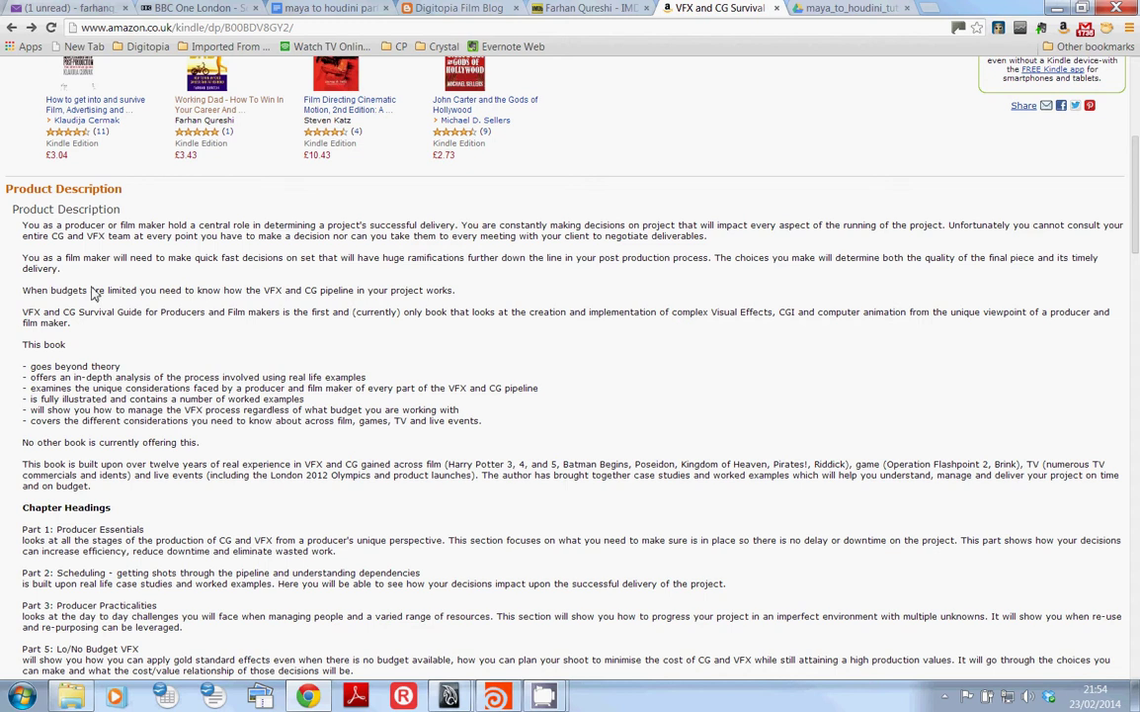
{"action": "scroll", "coordinate": [93, 293], "scroll_direction": "down", "scroll_amount": 7}
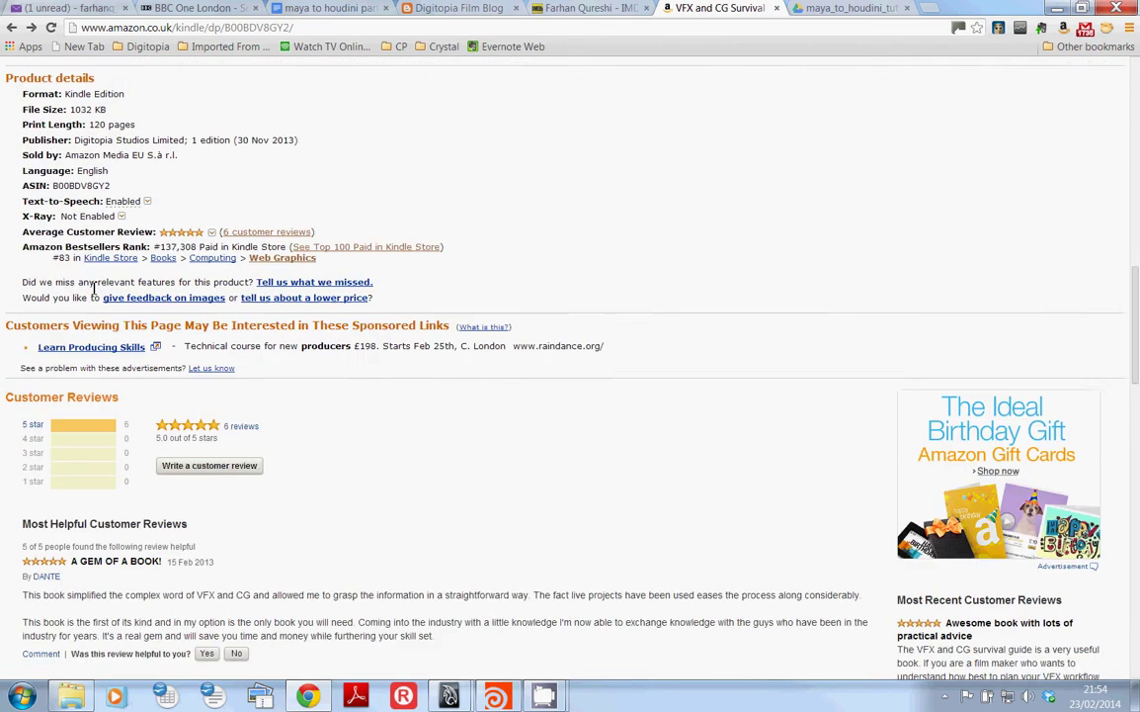
{"action": "scroll", "coordinate": [94, 289], "scroll_direction": "down", "scroll_amount": 3}
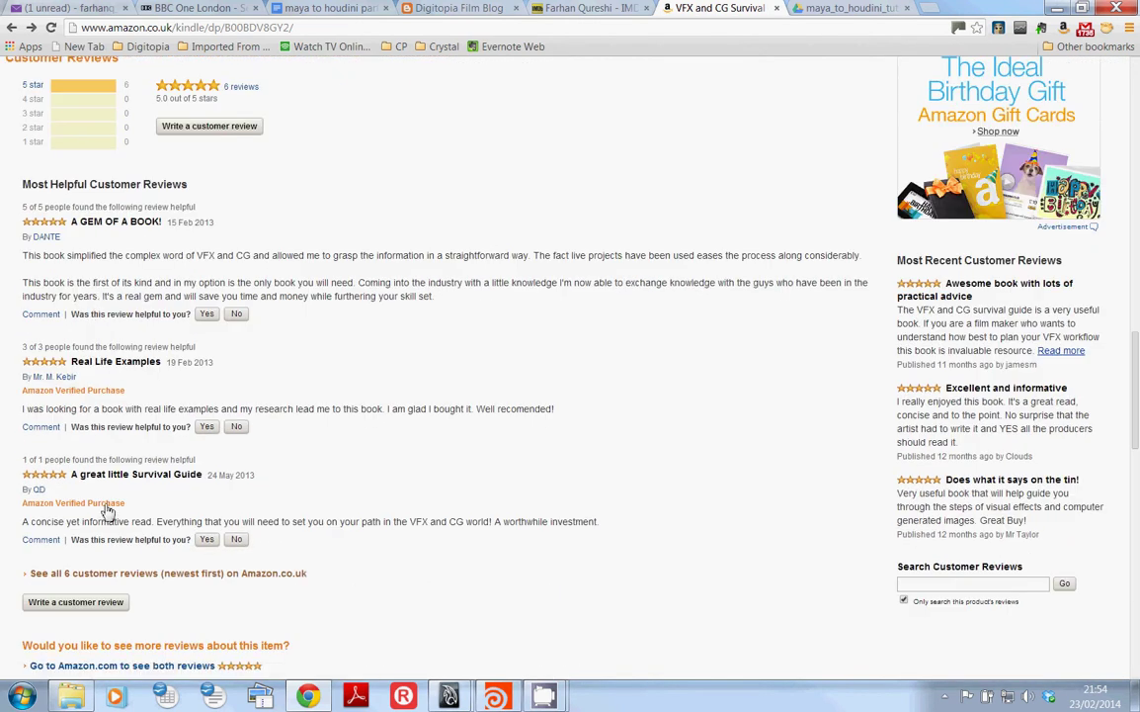
{"action": "left_click", "coordinate": [239, 574]}
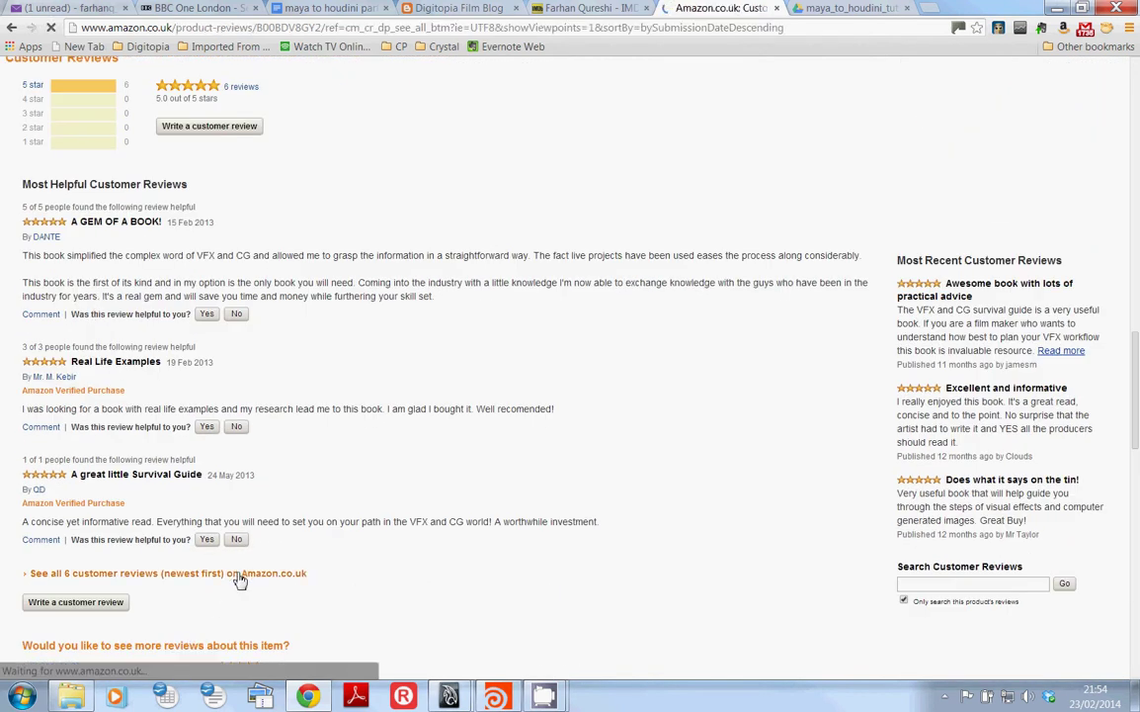
{"action": "scroll", "coordinate": [237, 580], "scroll_direction": "down", "scroll_amount": 1}
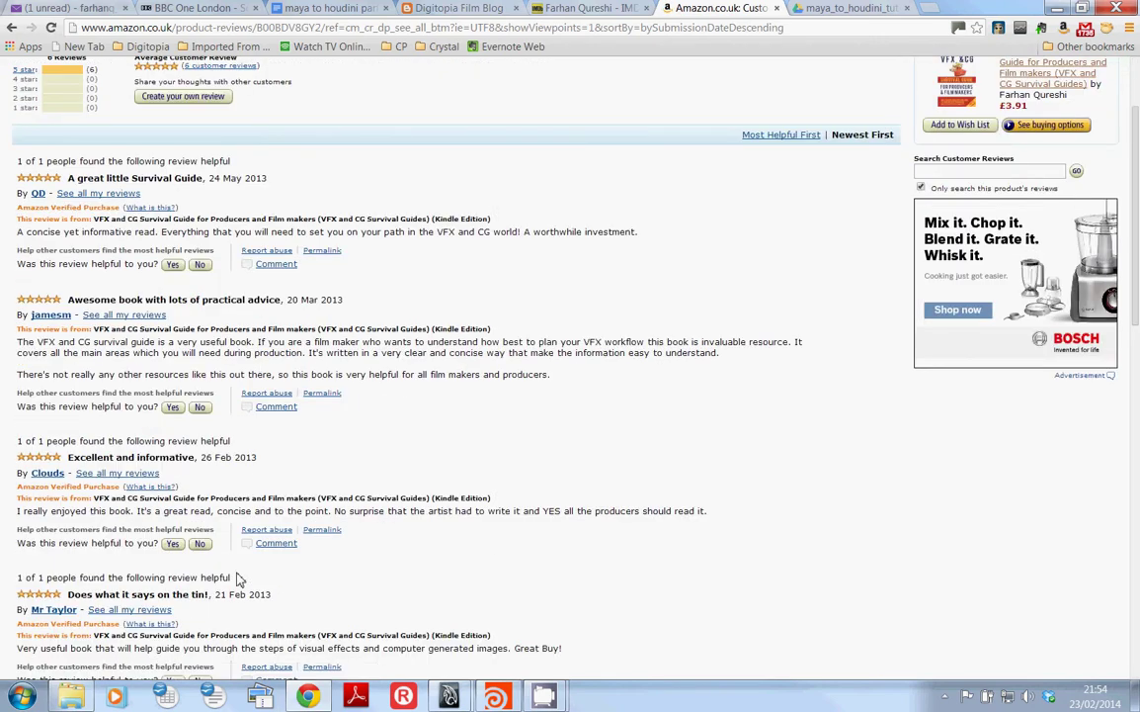
{"action": "scroll", "coordinate": [238, 580], "scroll_direction": "down", "scroll_amount": 1}
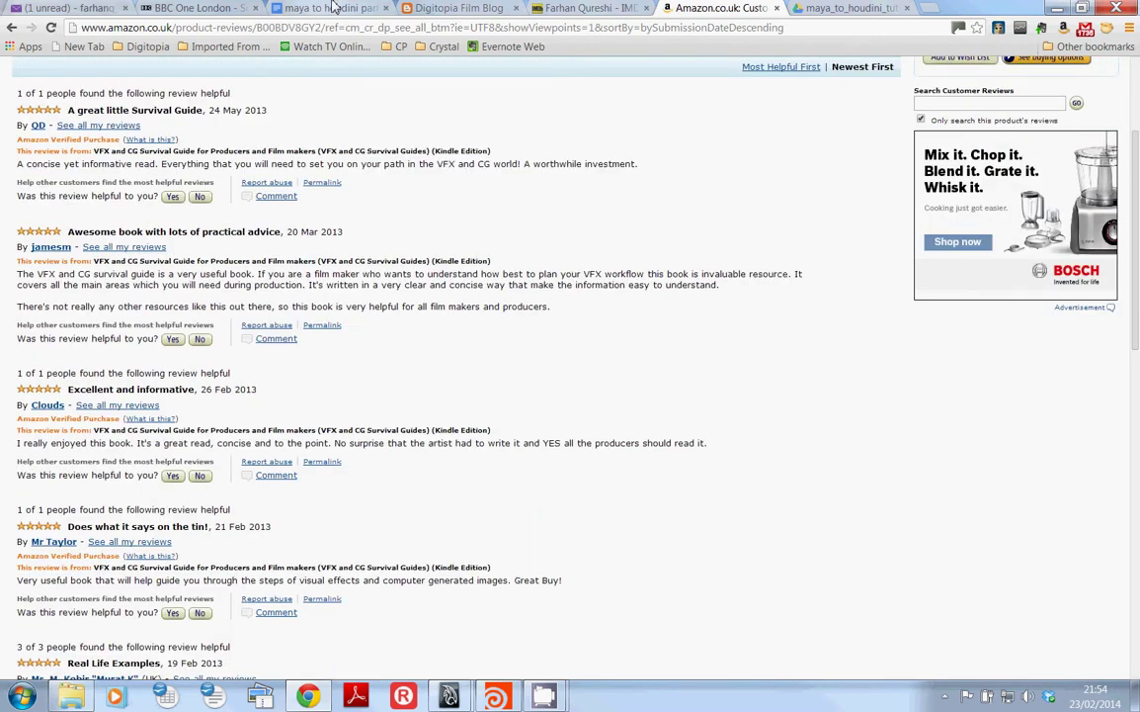
Switch to the untitled scene in Autodesk Maya and view the primitive shapes from a raised angle.
{"action": "mouse_move", "coordinate": [450, 697]}
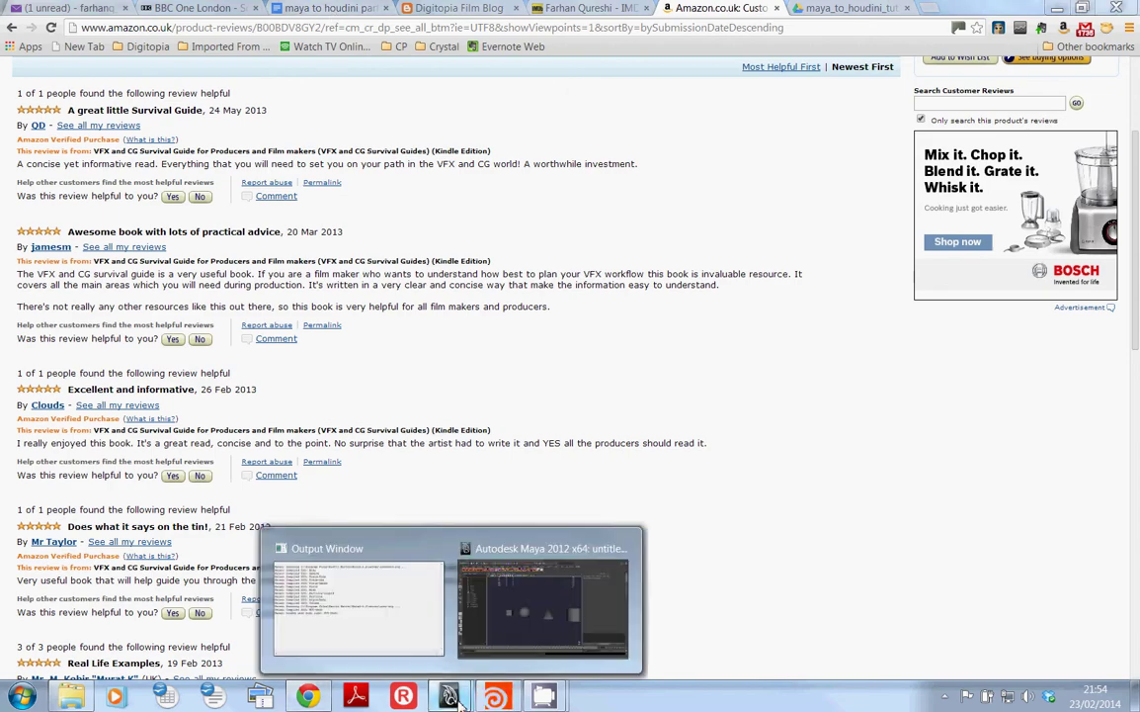
{"action": "left_click", "coordinate": [472, 546]}
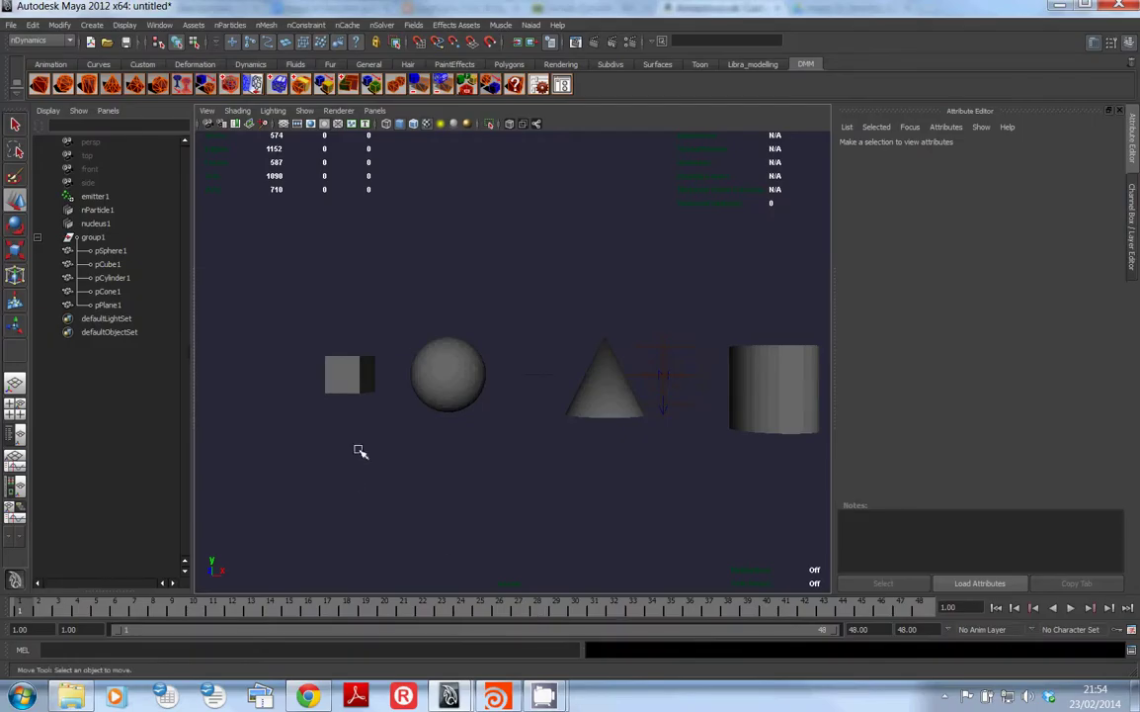
{"action": "scroll", "coordinate": [458, 424], "scroll_direction": "down", "scroll_amount": 3}
{"action": "left_click_drag", "start_coordinate": [459, 424], "coordinate": [412, 469], "text": "alt"}
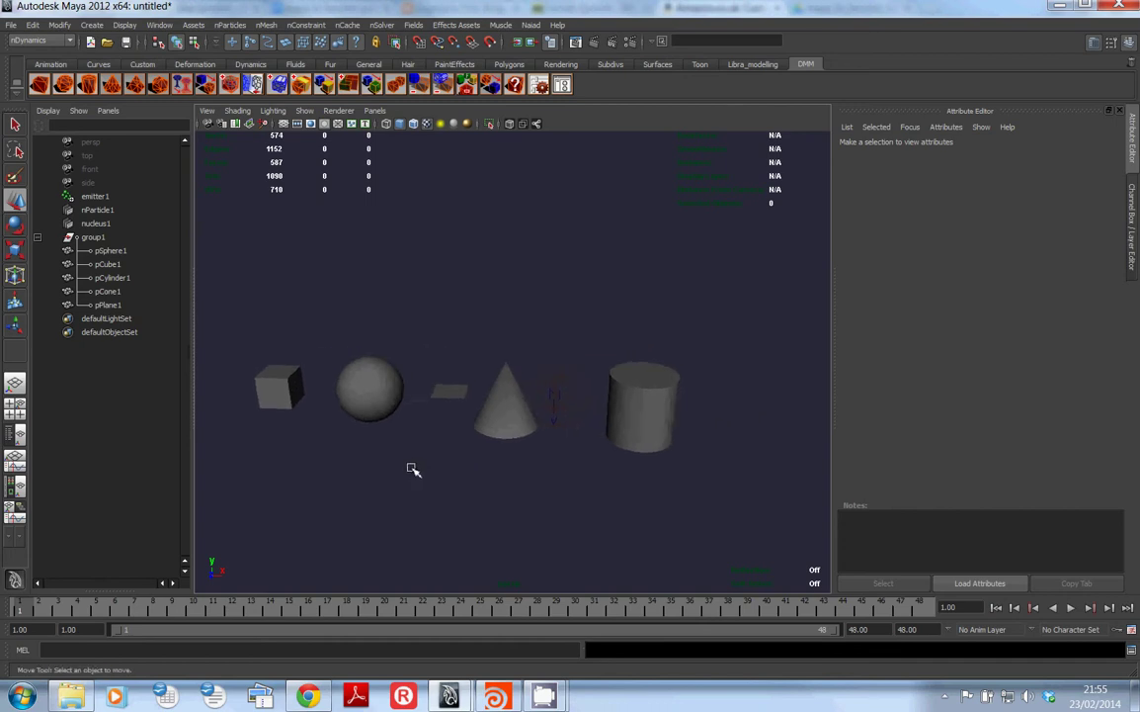
Shift group1 slightly along X, bringing its Translate X channel to about -1.545.
{"action": "left_click", "coordinate": [114, 239]}
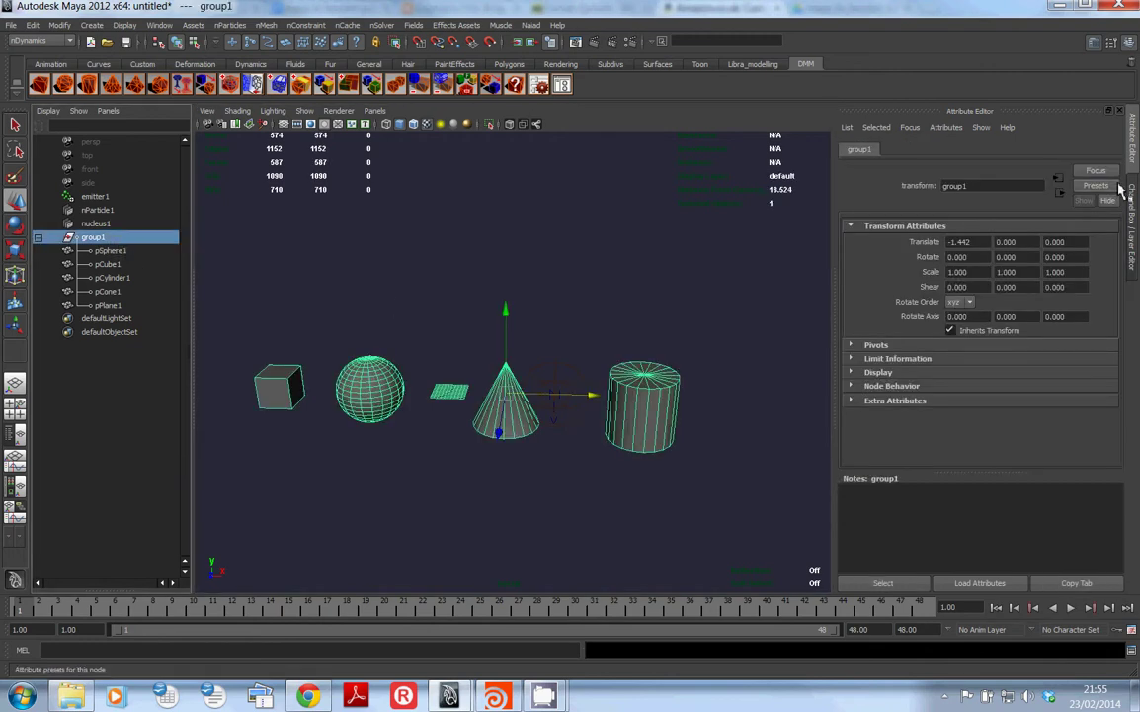
{"action": "left_click", "coordinate": [1134, 208]}
{"action": "left_click", "coordinate": [1063, 165]}
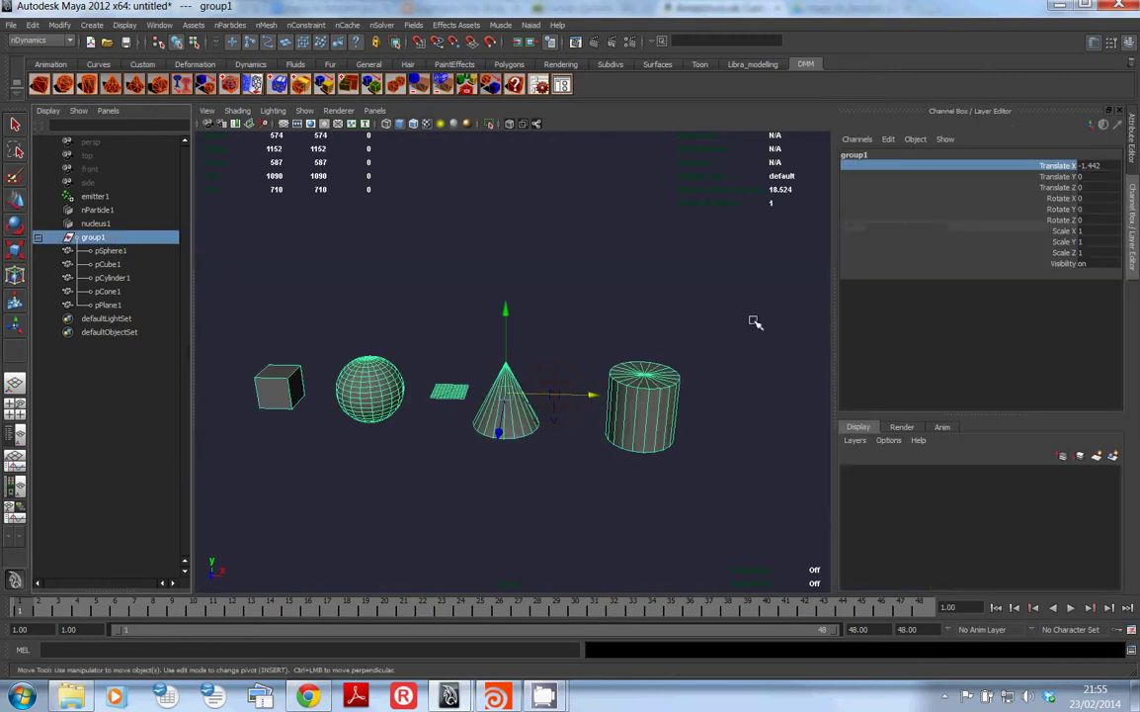
{"action": "middle_click_drag", "start_coordinate": [753, 321], "coordinate": [356, 298]}
Inspect the channels of pSphere1, pCube1 and pCone1 in turn, and view group1's transform attributes.
{"action": "left_click", "coordinate": [124, 251]}
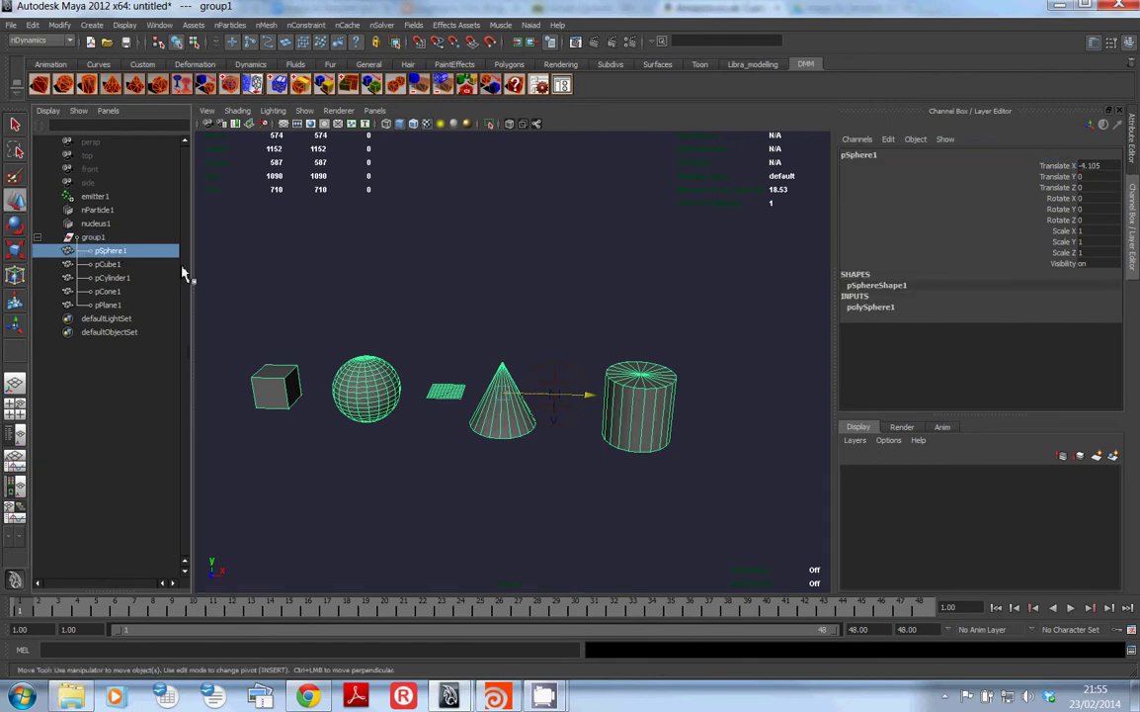
{"action": "left_click", "coordinate": [144, 264]}
{"action": "left_click", "coordinate": [139, 294]}
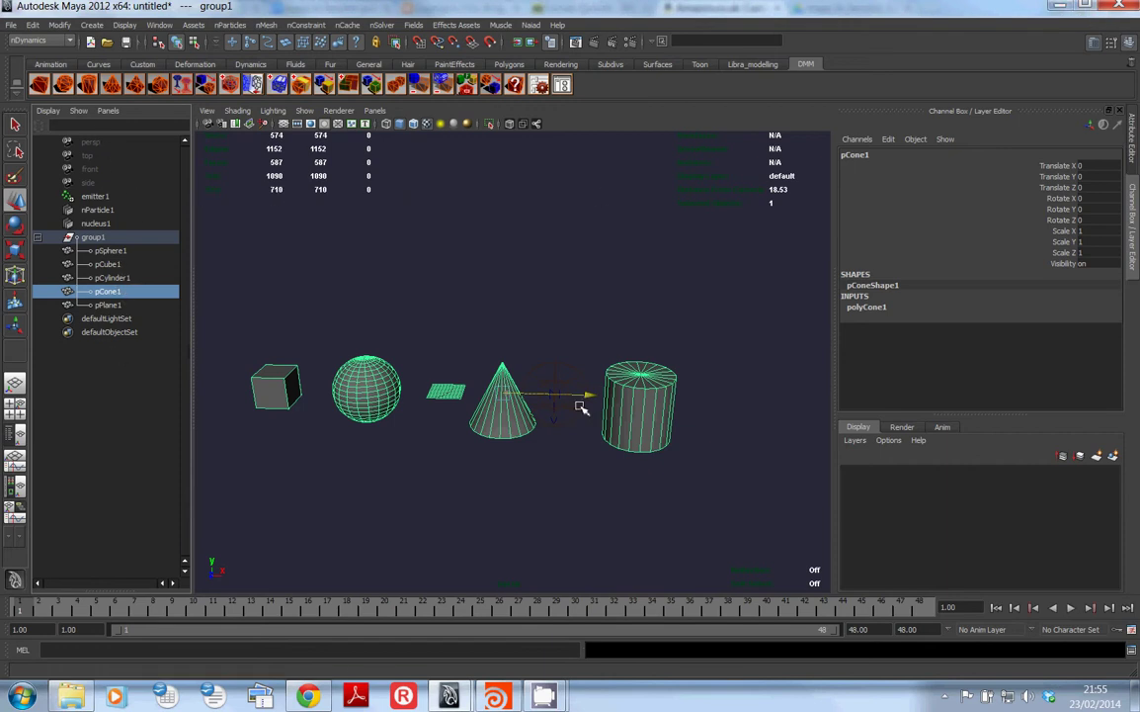
{"action": "left_click", "coordinate": [1133, 138]}
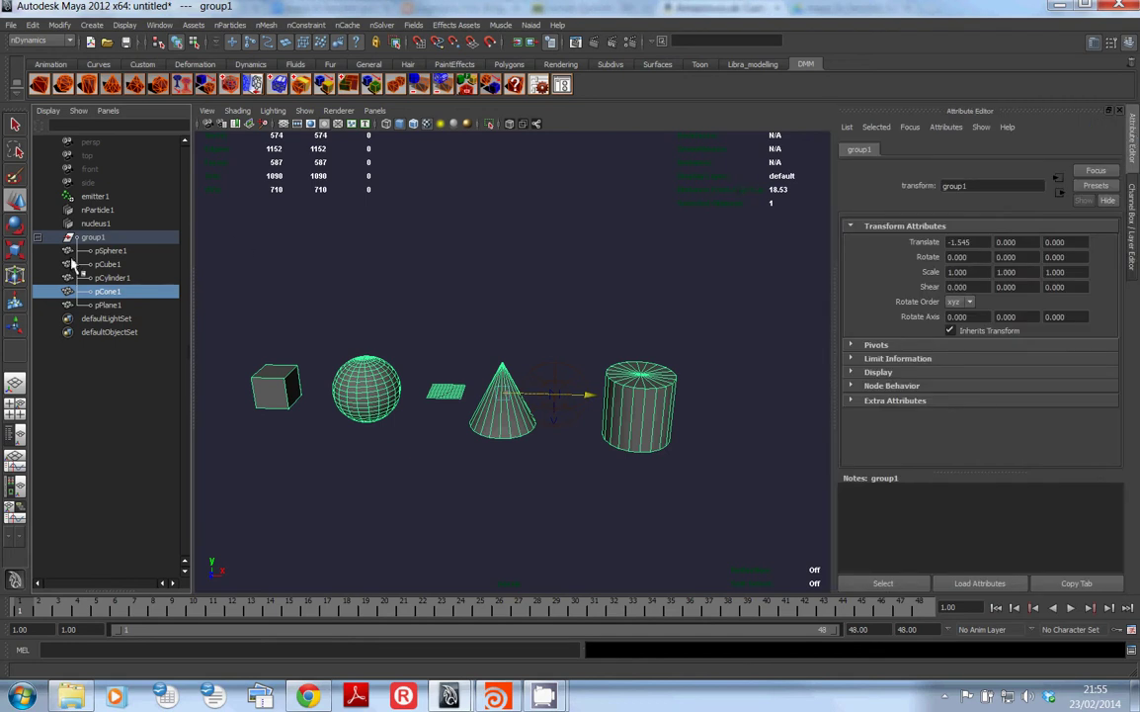
Minimize Maya and switch to the untitled scene in Houdini FX.
{"action": "left_click", "coordinate": [1064, 8]}
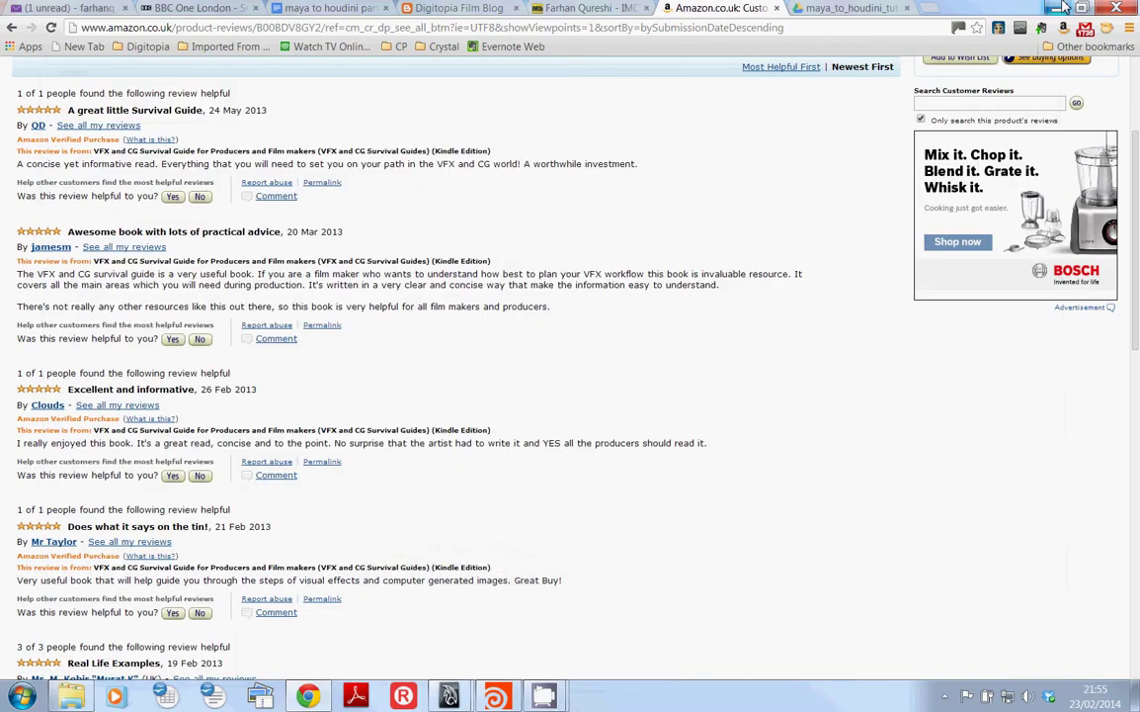
{"action": "left_click", "coordinate": [496, 695]}
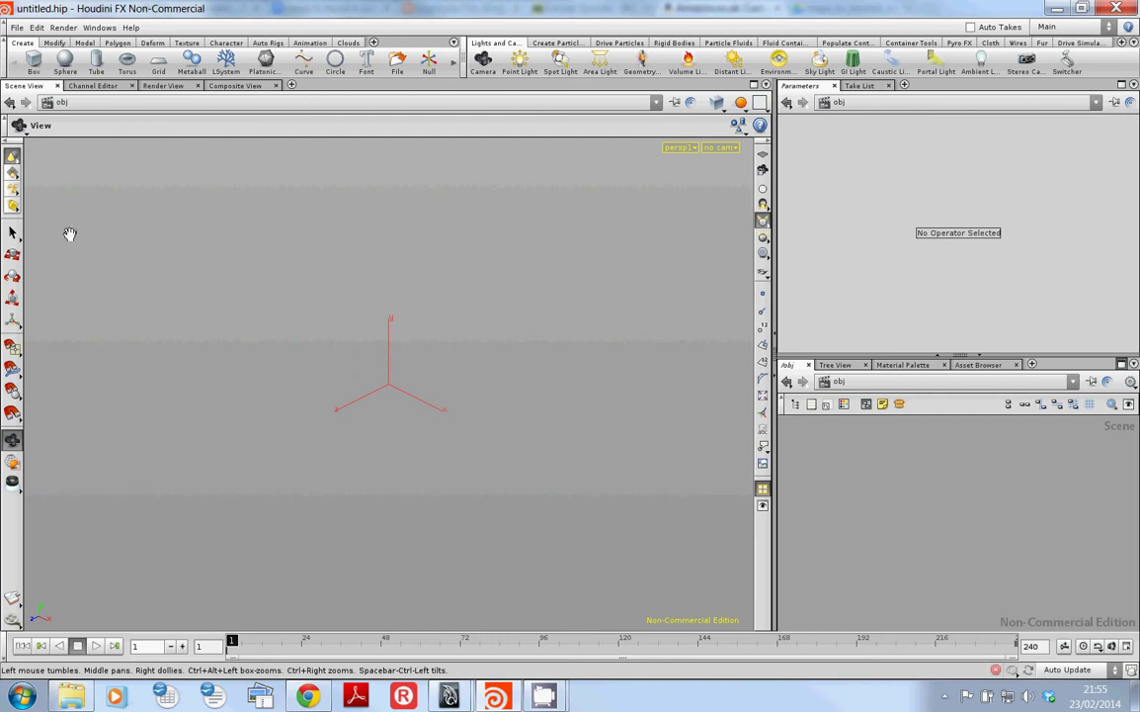
Look through the Modify, Model, Polygon, Create Particles and Drive Particles tool sets, returning to the Create and Lights and Cameras tools.
{"action": "left_click_drag", "start_coordinate": [358, 497], "coordinate": [411, 441]}
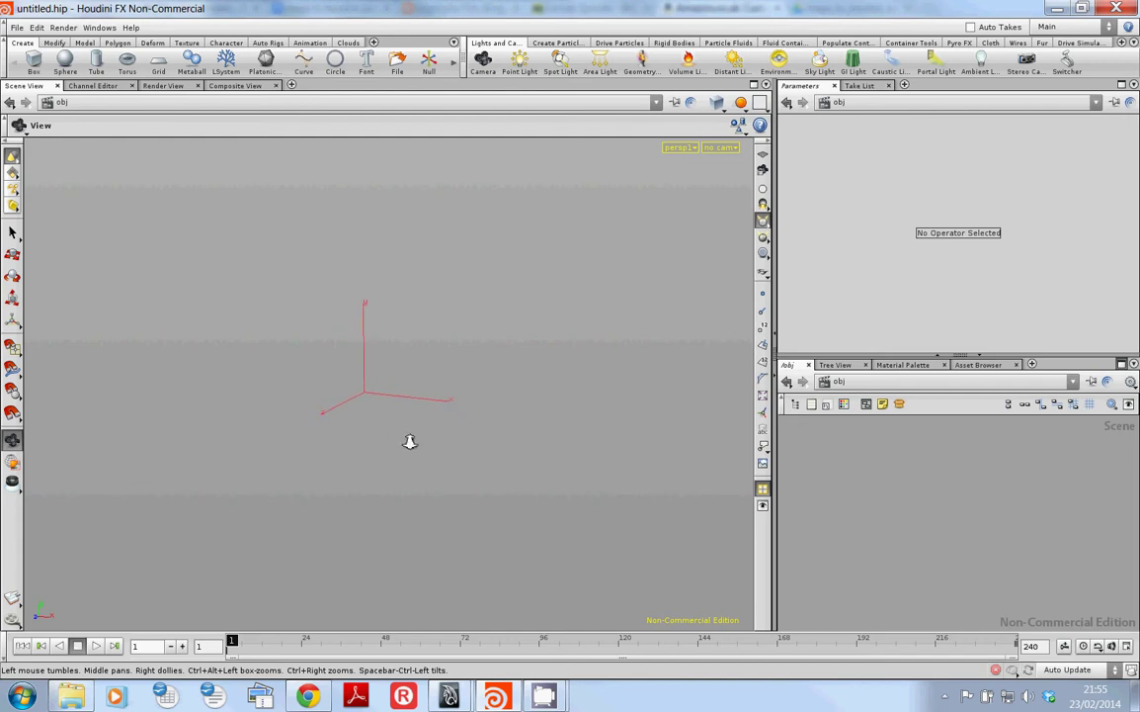
{"action": "left_click", "coordinate": [12, 442]}
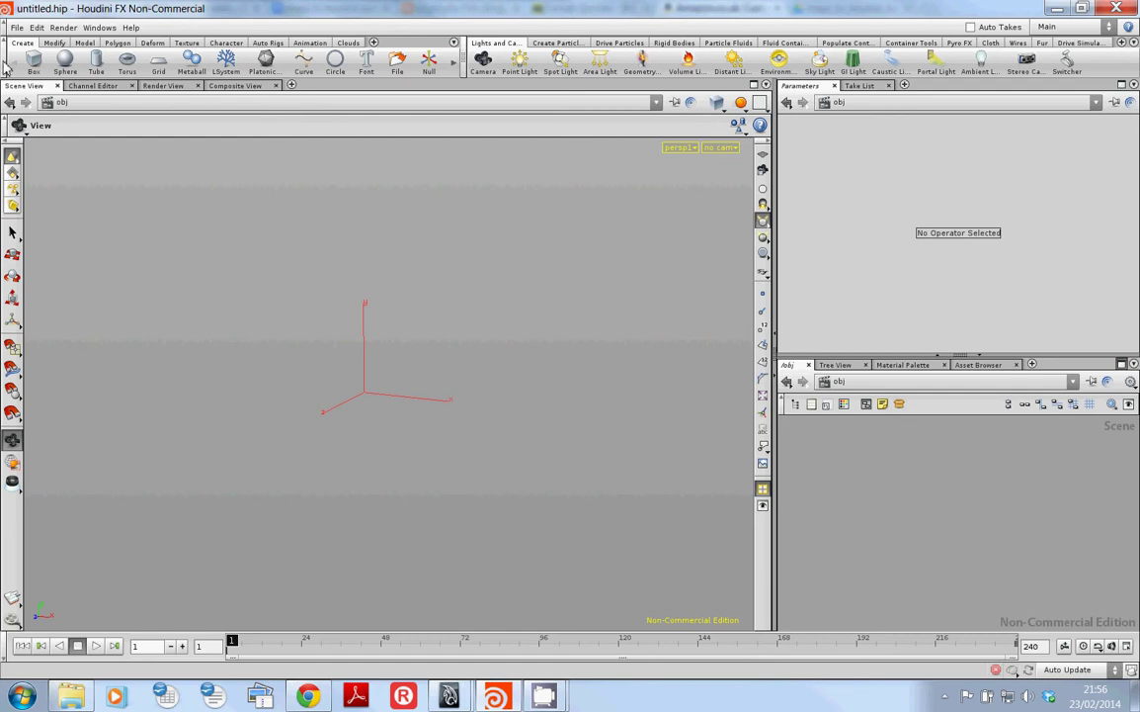
{"action": "left_click", "coordinate": [55, 42]}
{"action": "left_click", "coordinate": [85, 43]}
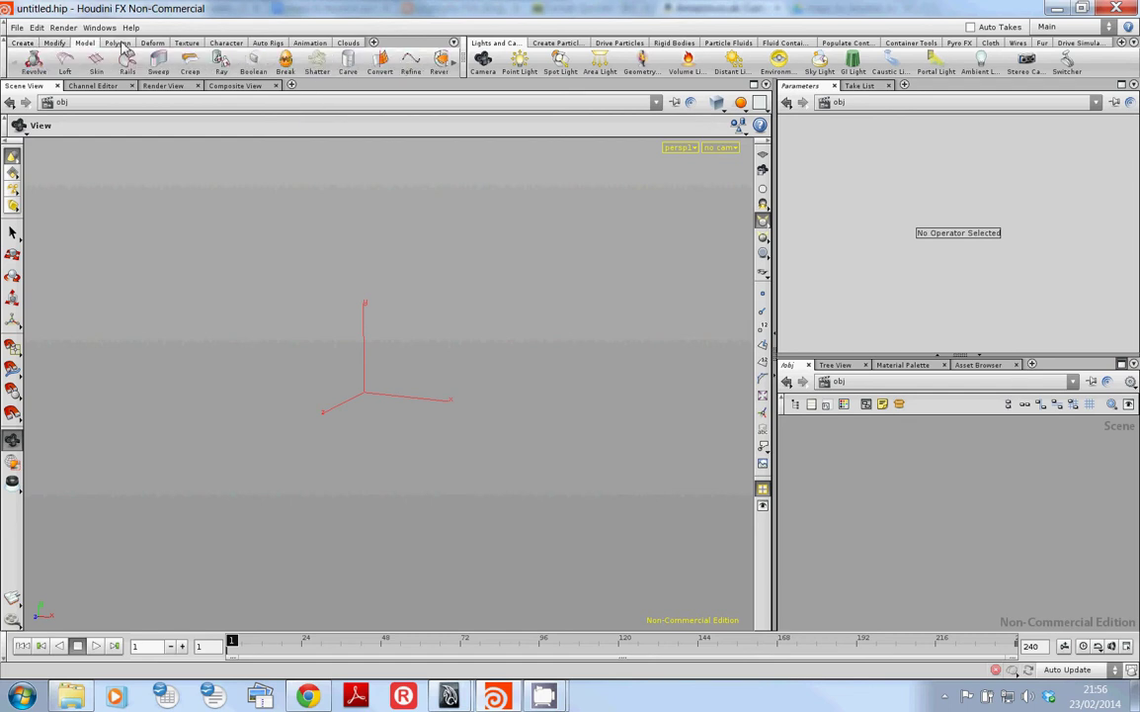
{"action": "left_click", "coordinate": [118, 43]}
{"action": "left_click", "coordinate": [28, 43]}
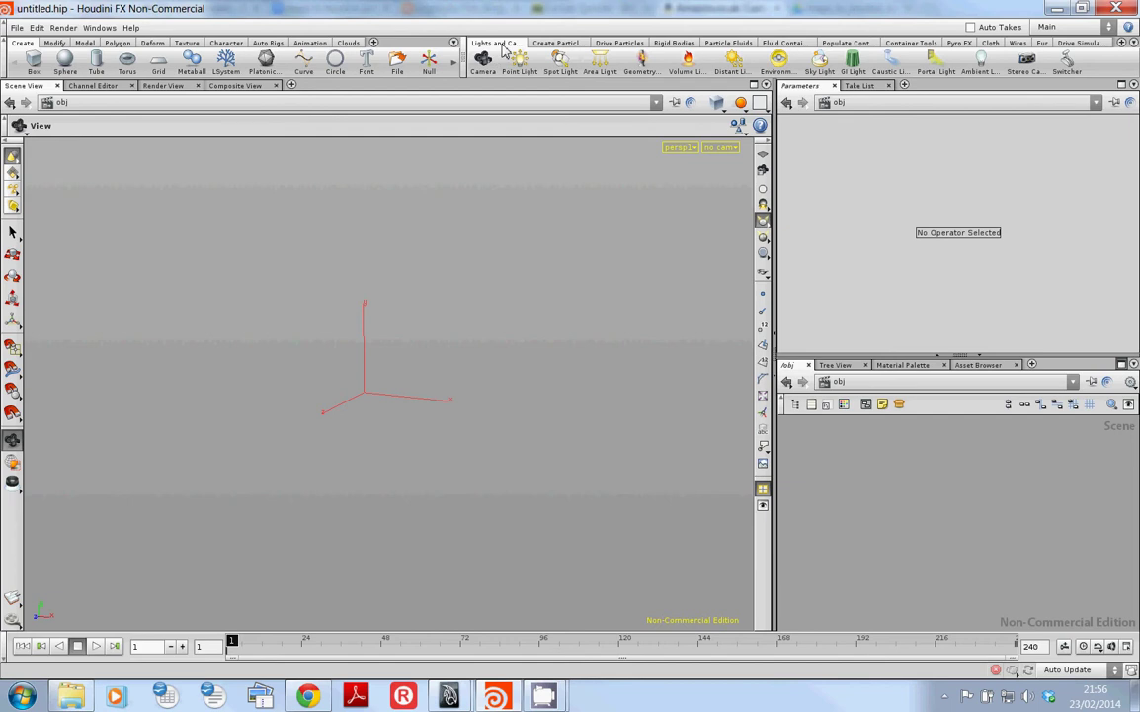
{"action": "left_click", "coordinate": [581, 43]}
{"action": "left_click", "coordinate": [620, 43]}
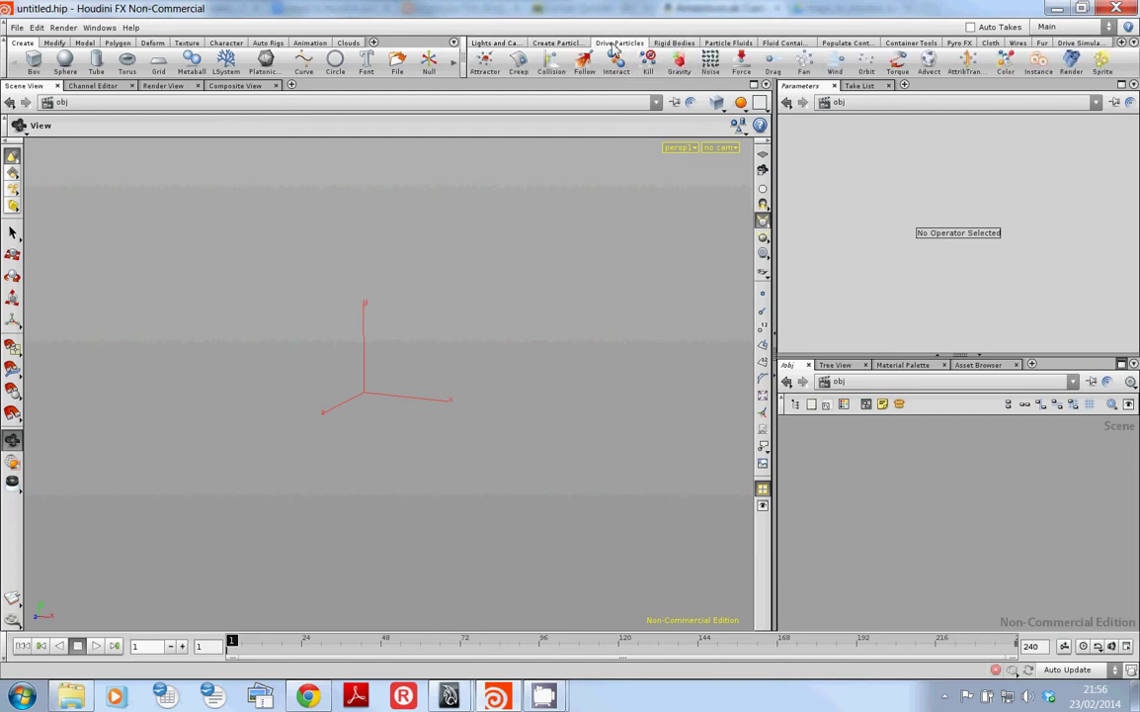
{"action": "left_click", "coordinate": [491, 45]}
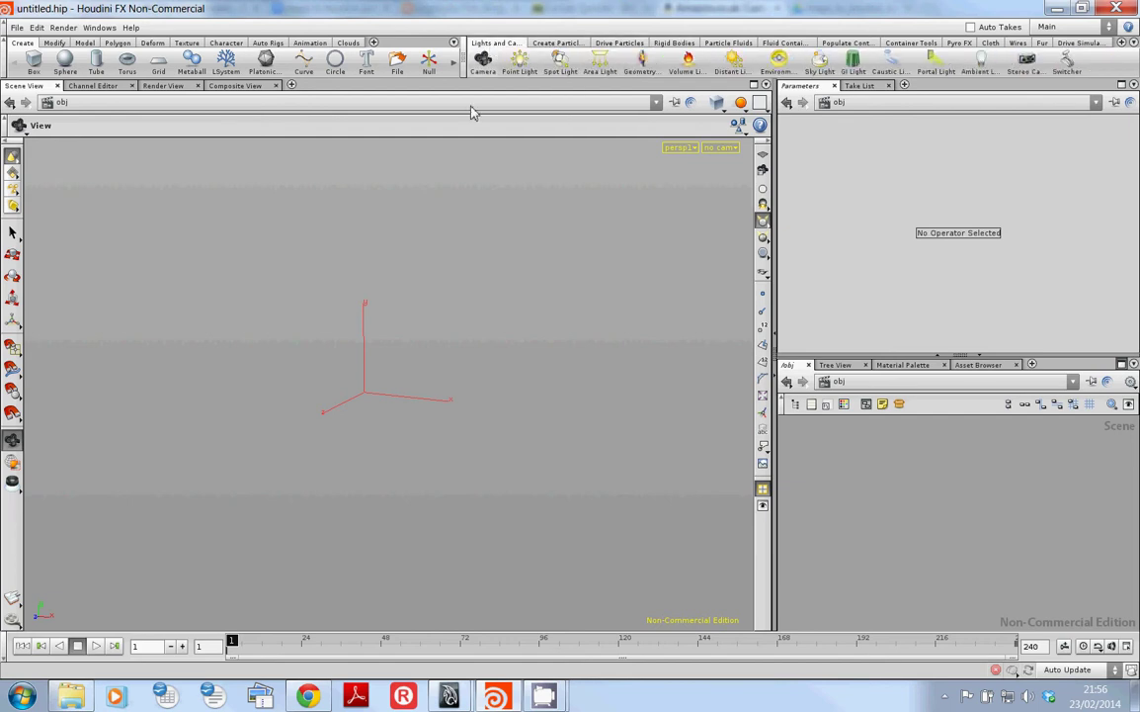
Create a polygon box at the world origin, deselect it, and alternate between its transform handles and the View tool.
{"action": "left_click", "coordinate": [36, 63], "text": "ctrl"}
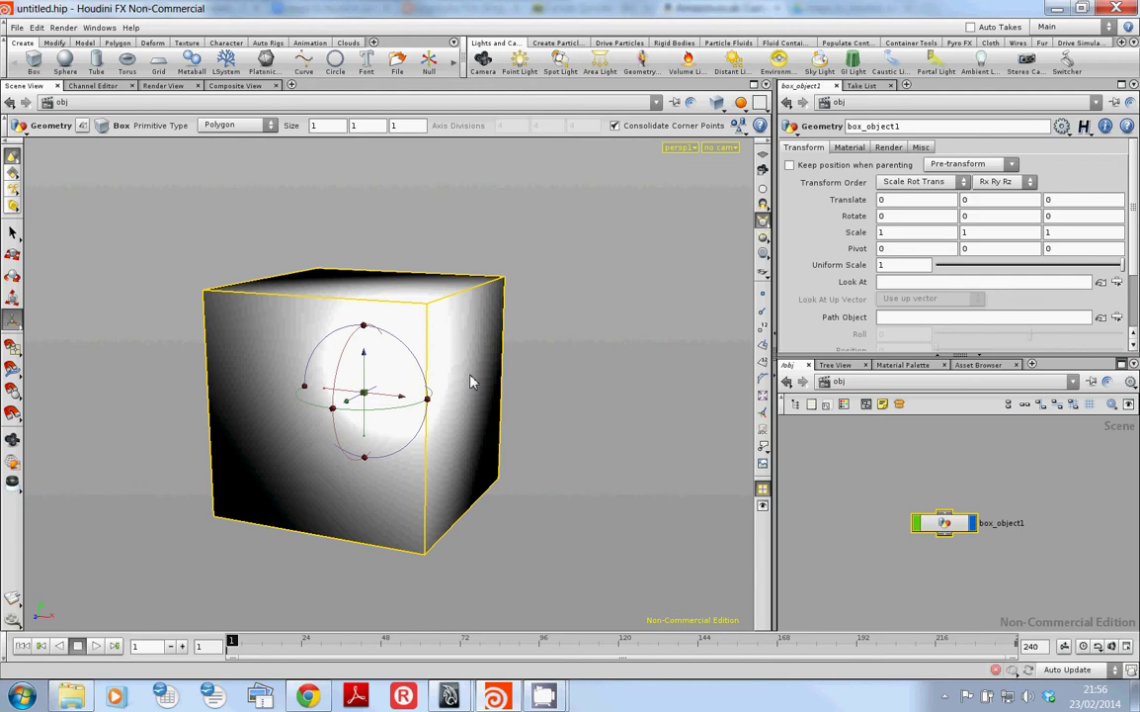
{"action": "left_click", "coordinate": [109, 348]}
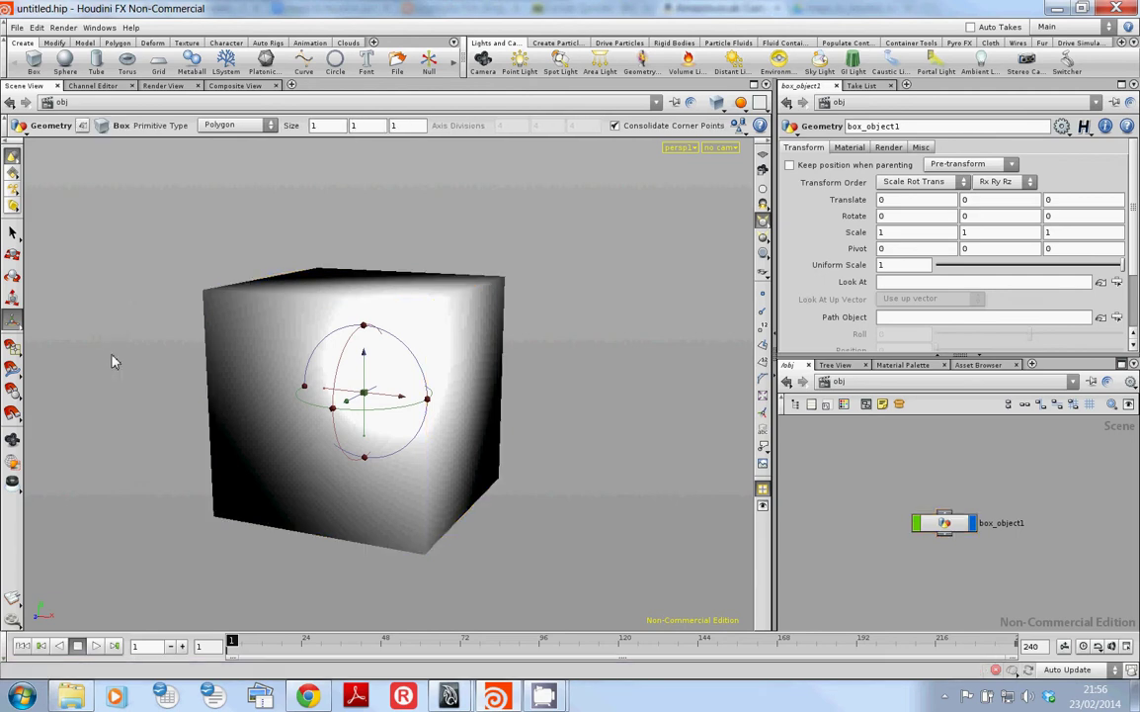
{"action": "key", "text": "Return"}
{"action": "key", "text": "Escape"}
{"action": "left_click_drag", "start_coordinate": [158, 433], "coordinate": [128, 491]}
{"action": "key", "text": "Return"}
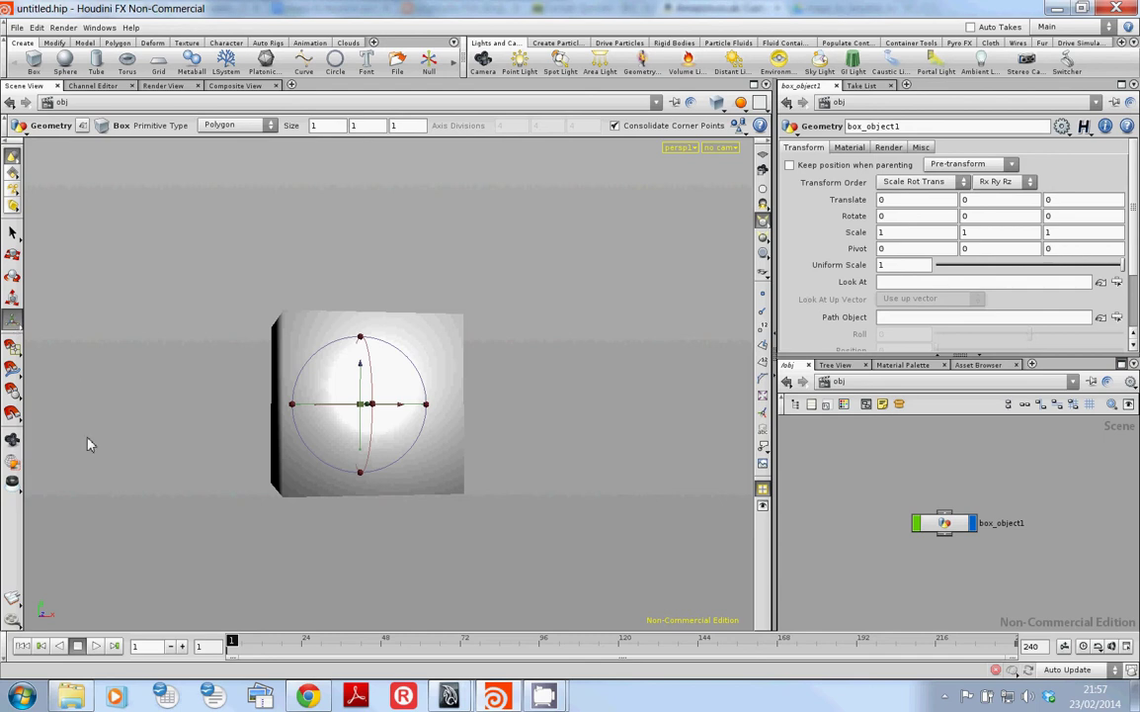
{"action": "key", "text": "Escape"}
{"action": "left_click_drag", "start_coordinate": [101, 439], "coordinate": [196, 463]}
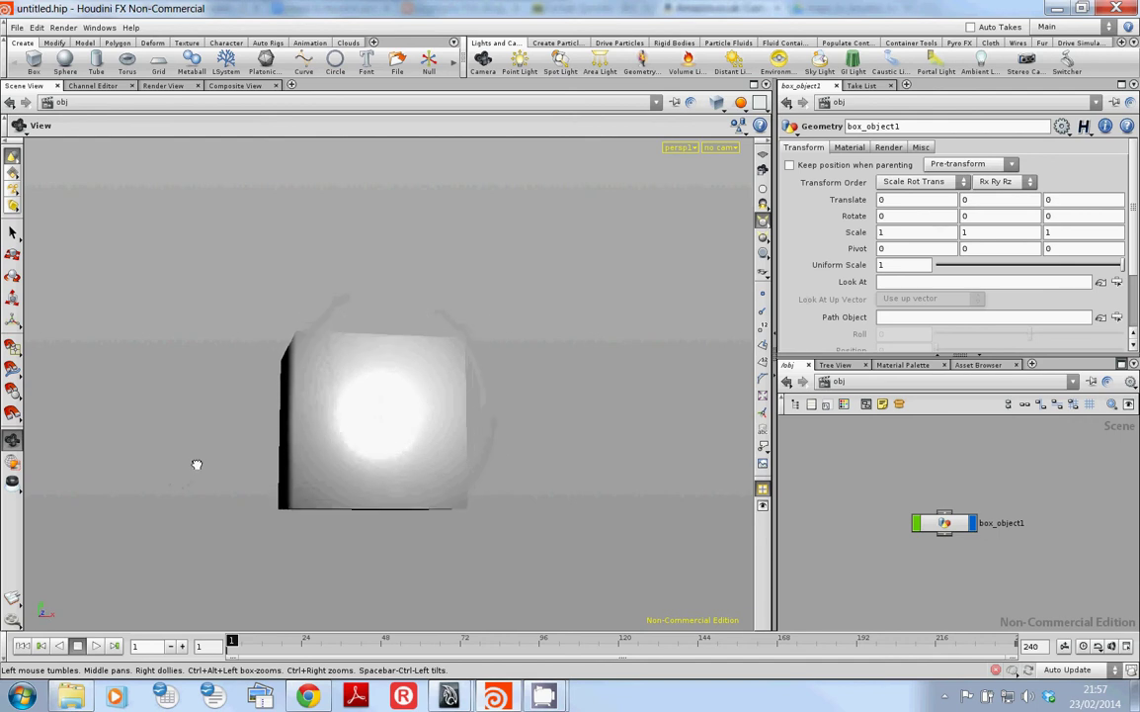
Reposition the box_object1 node in the network, and set its X translation first to 10 and finally to 2.
{"action": "left_click_drag", "start_coordinate": [936, 537], "coordinate": [885, 497]}
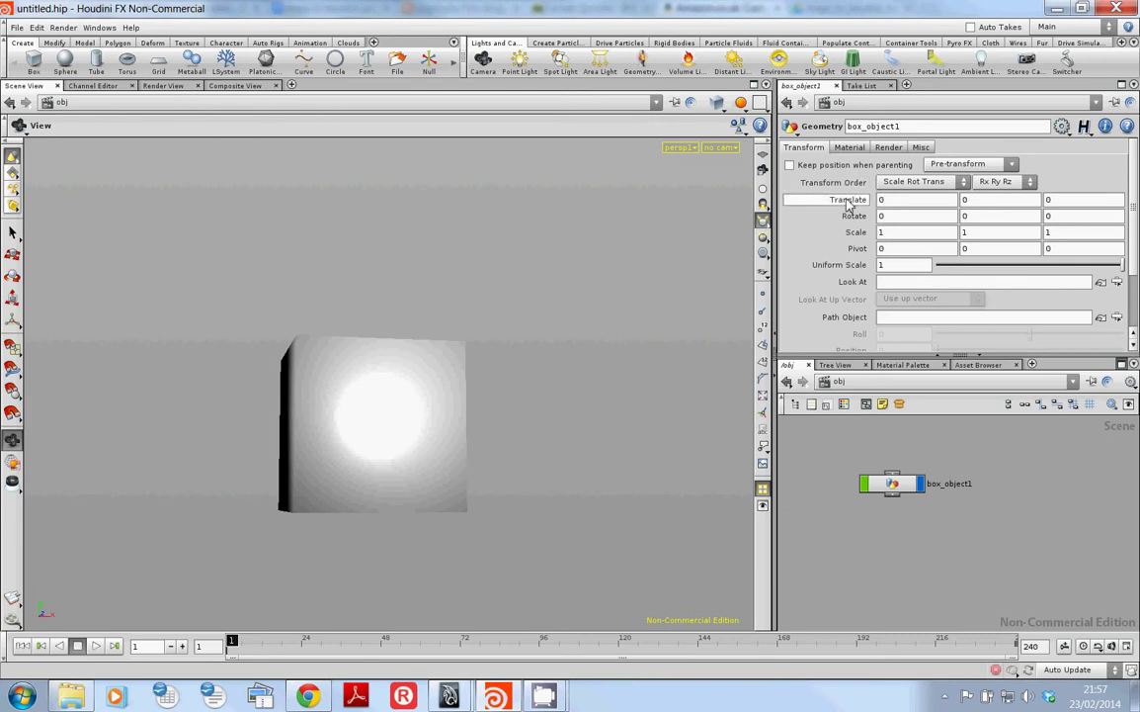
{"action": "type", "text": "10"}
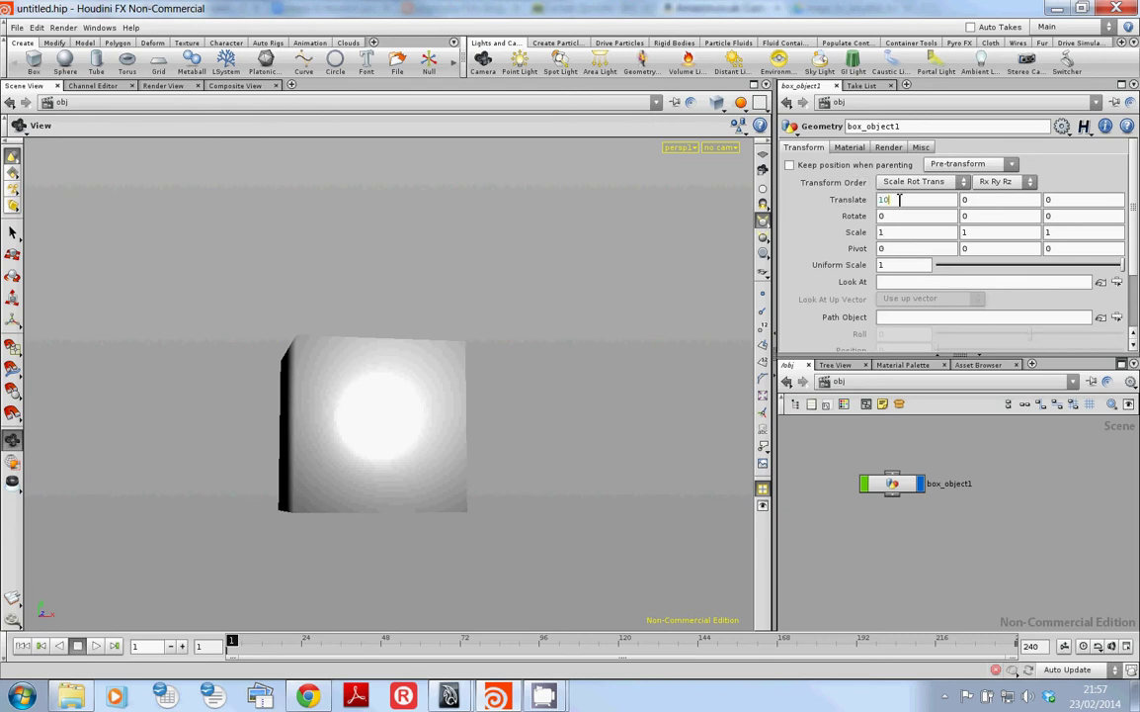
{"action": "key", "text": "Return"}
{"action": "left_click", "coordinate": [900, 200]}
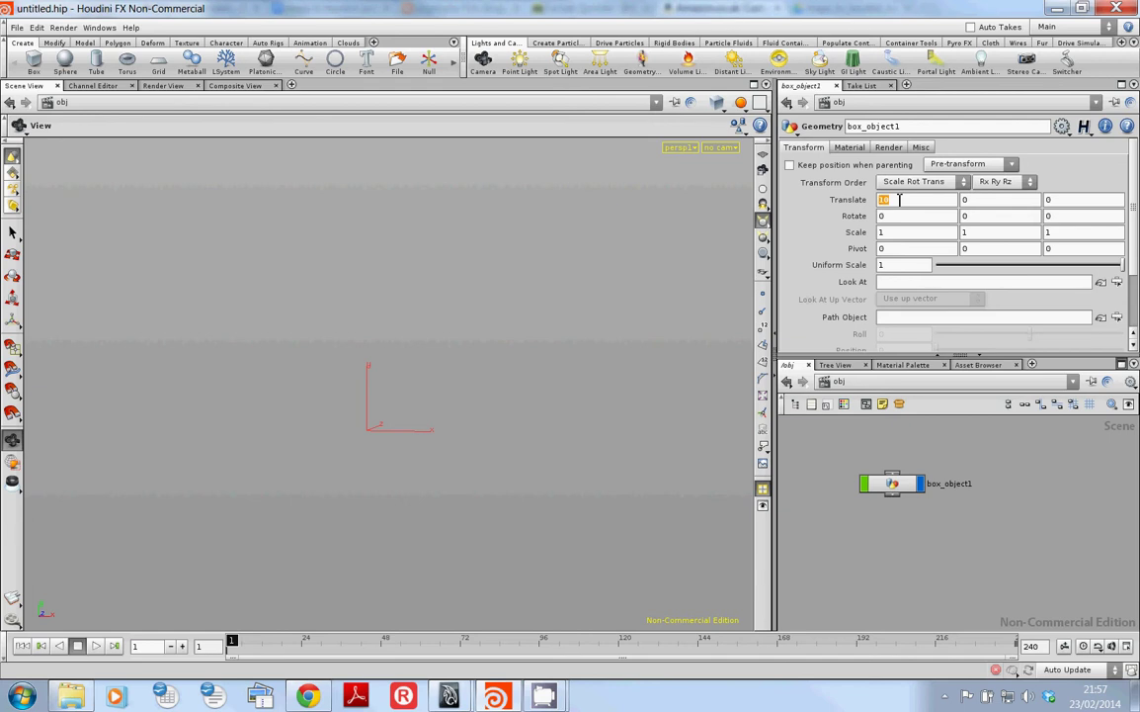
{"action": "type", "text": "21"}
{"action": "key", "text": "Return"}
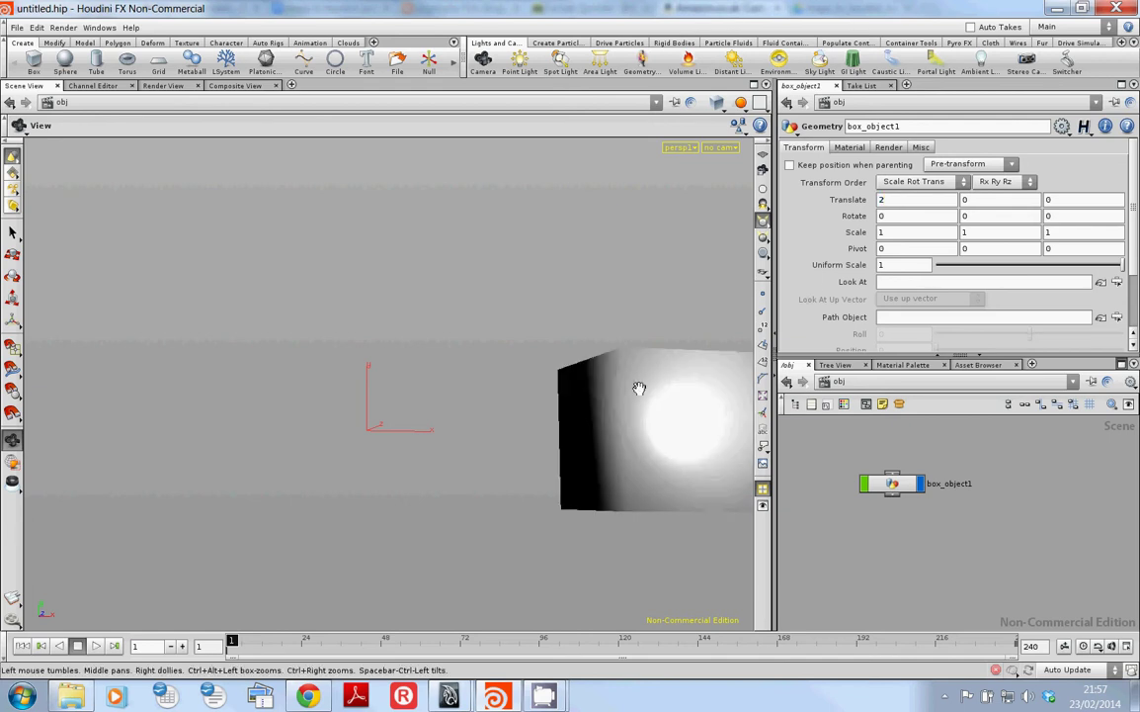
{"action": "right_click_drag", "start_coordinate": [637, 386], "coordinate": [415, 488]}
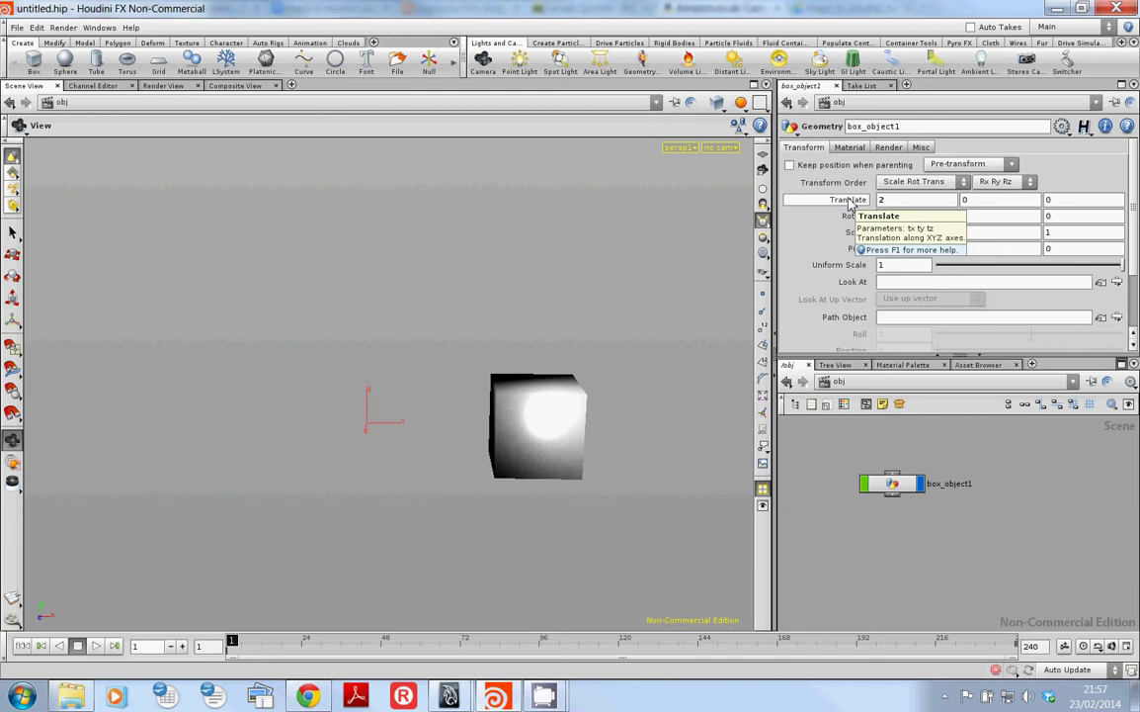
Scrub all of box_object1's Translate values together to 1.92, -0.08 and -0.08, and shift its node slightly in the network.
{"action": "middle_click_drag", "start_coordinate": [848, 201], "coordinate": [856, 200]}
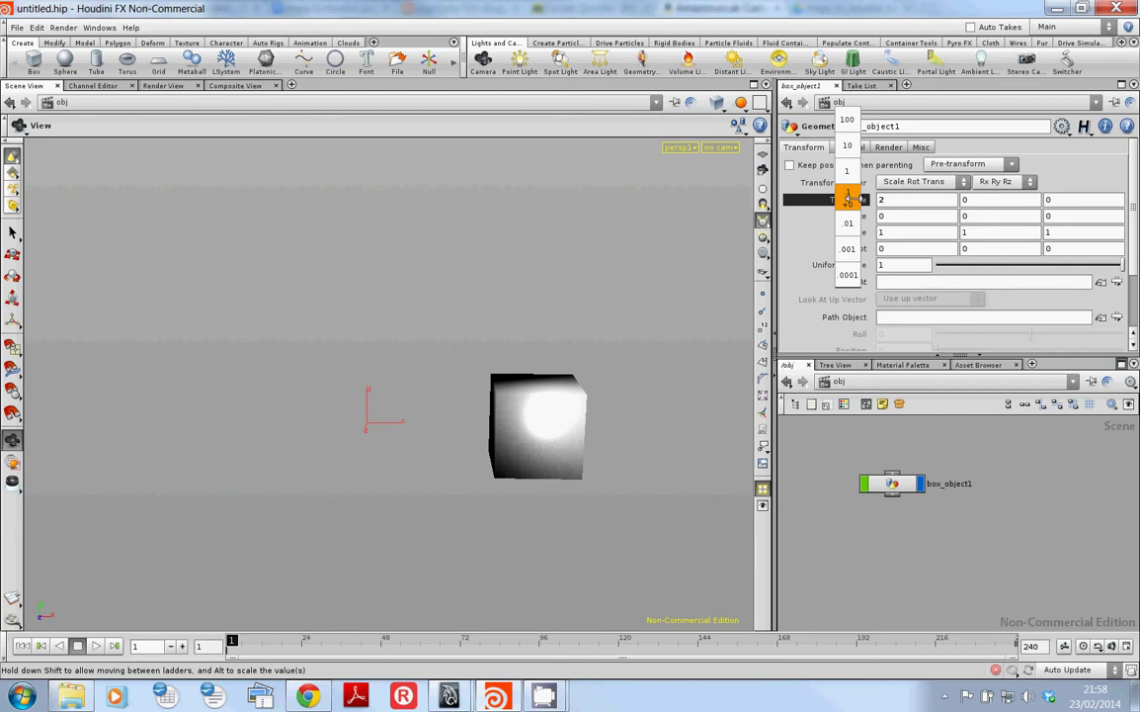
{"action": "middle_click_drag", "start_coordinate": [846, 198], "coordinate": [682, 221]}
{"action": "left_click_drag", "start_coordinate": [873, 476], "coordinate": [850, 484]}
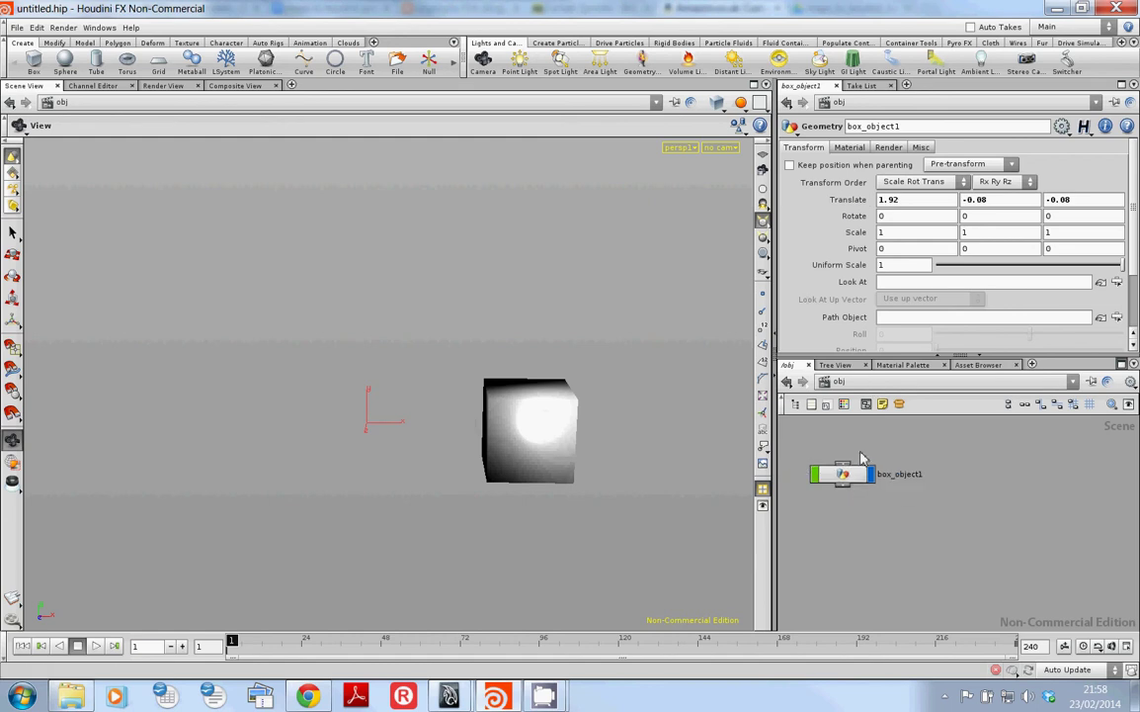
Review box_object1's Material, Render and Misc parameters, and return to its Transform parameters.
{"action": "left_click", "coordinate": [851, 147]}
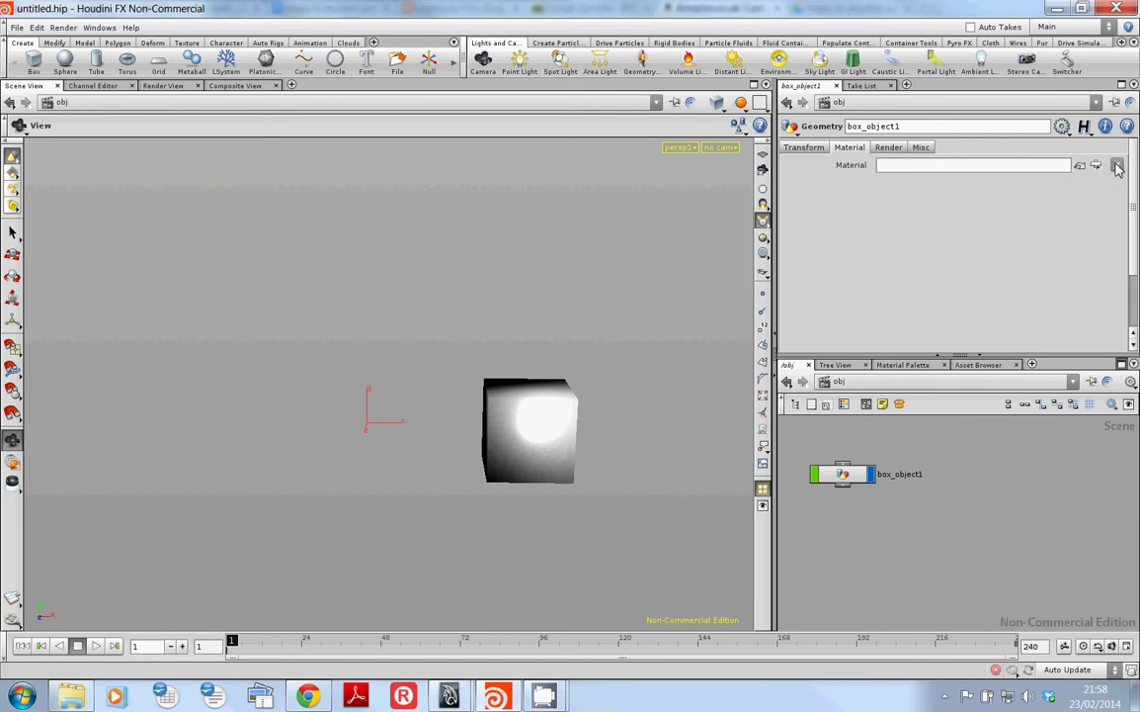
{"action": "left_click", "coordinate": [889, 149]}
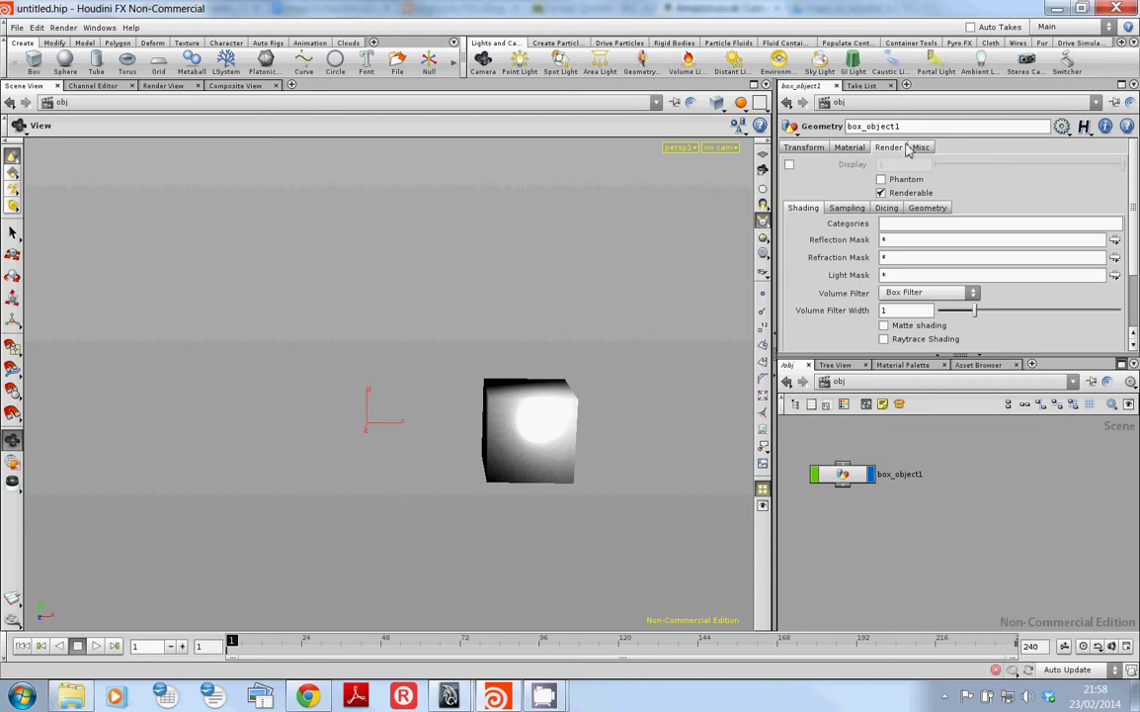
{"action": "left_click", "coordinate": [920, 148]}
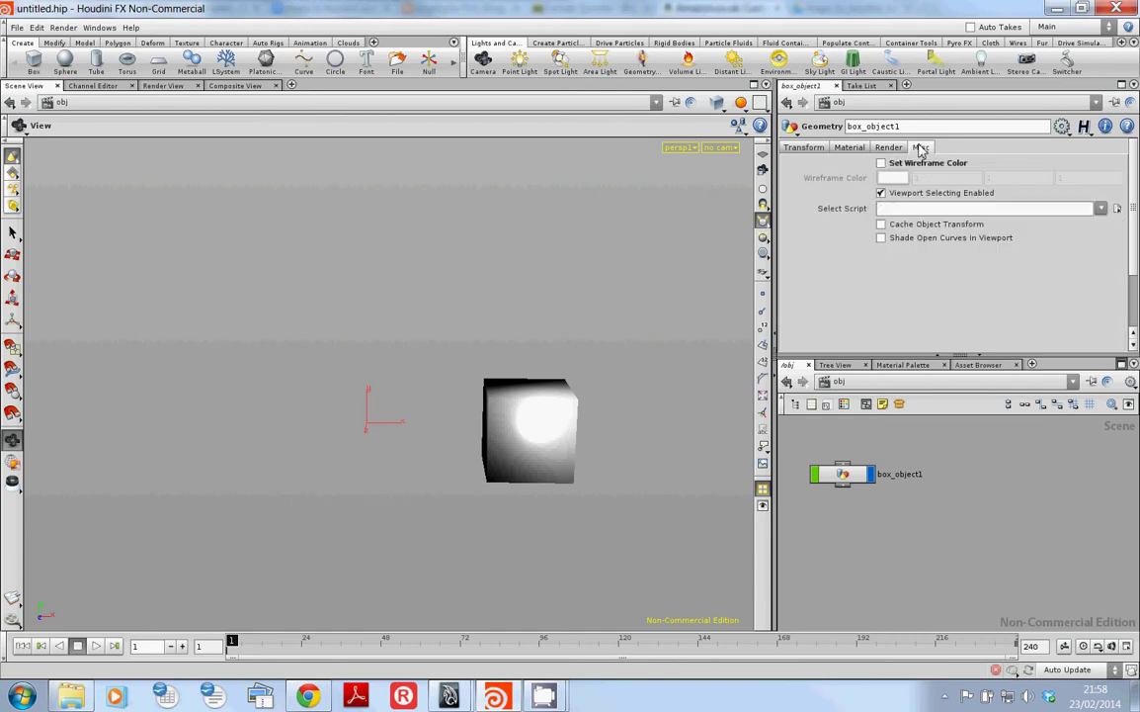
{"action": "left_click", "coordinate": [795, 149]}
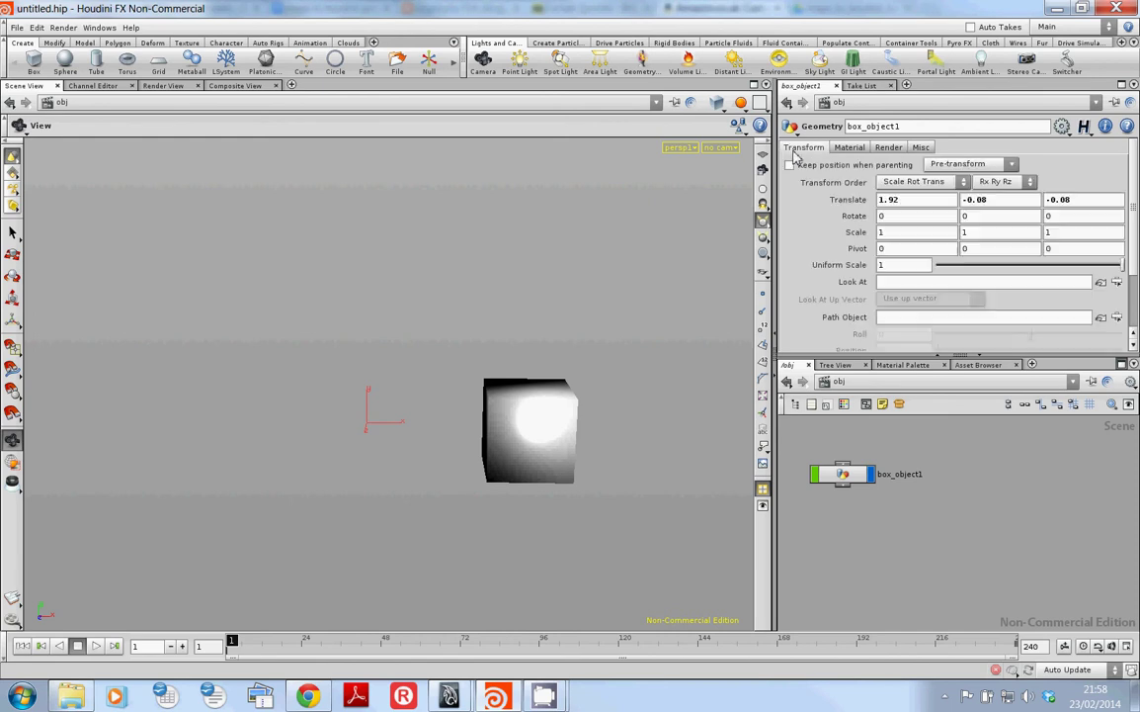
Switch the network to the out context and look through the other available network contexts.
{"action": "left_click", "coordinate": [982, 384]}
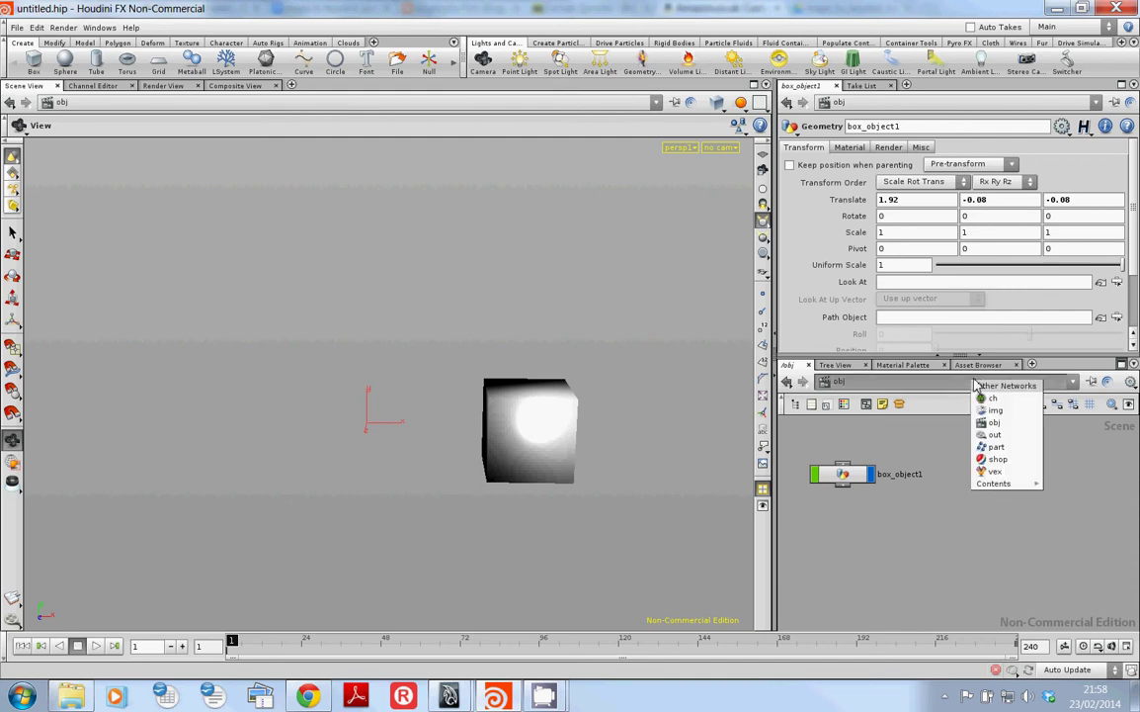
{"action": "left_click", "coordinate": [996, 437]}
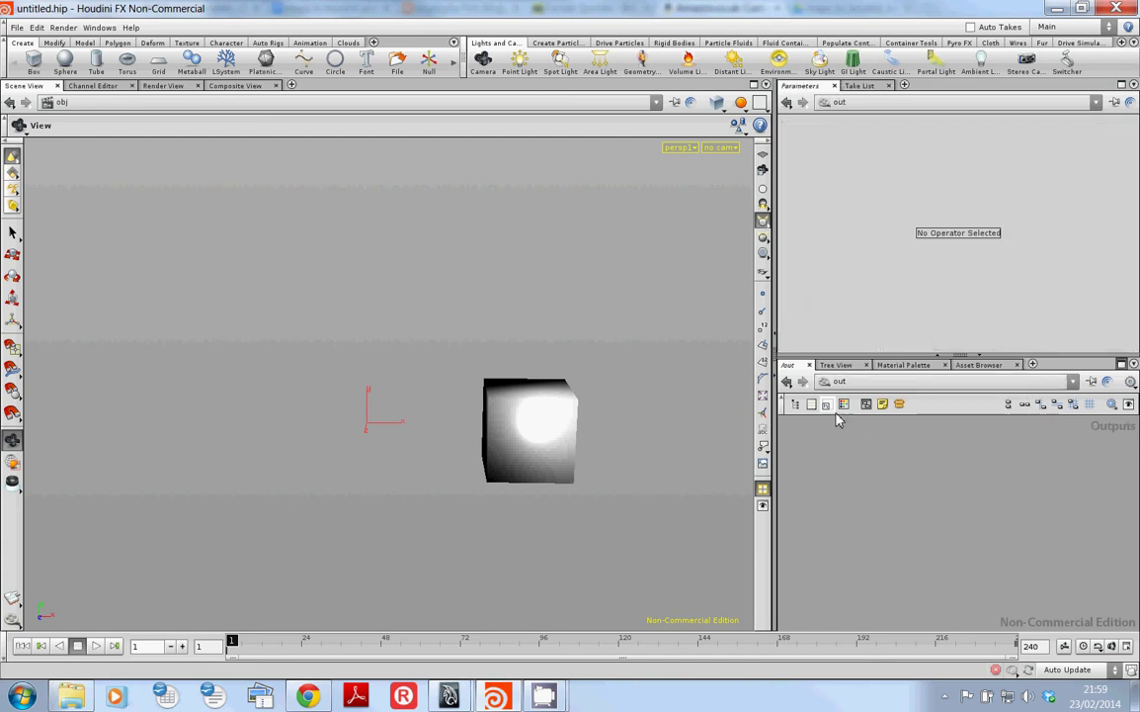
{"action": "left_click", "coordinate": [844, 384]}
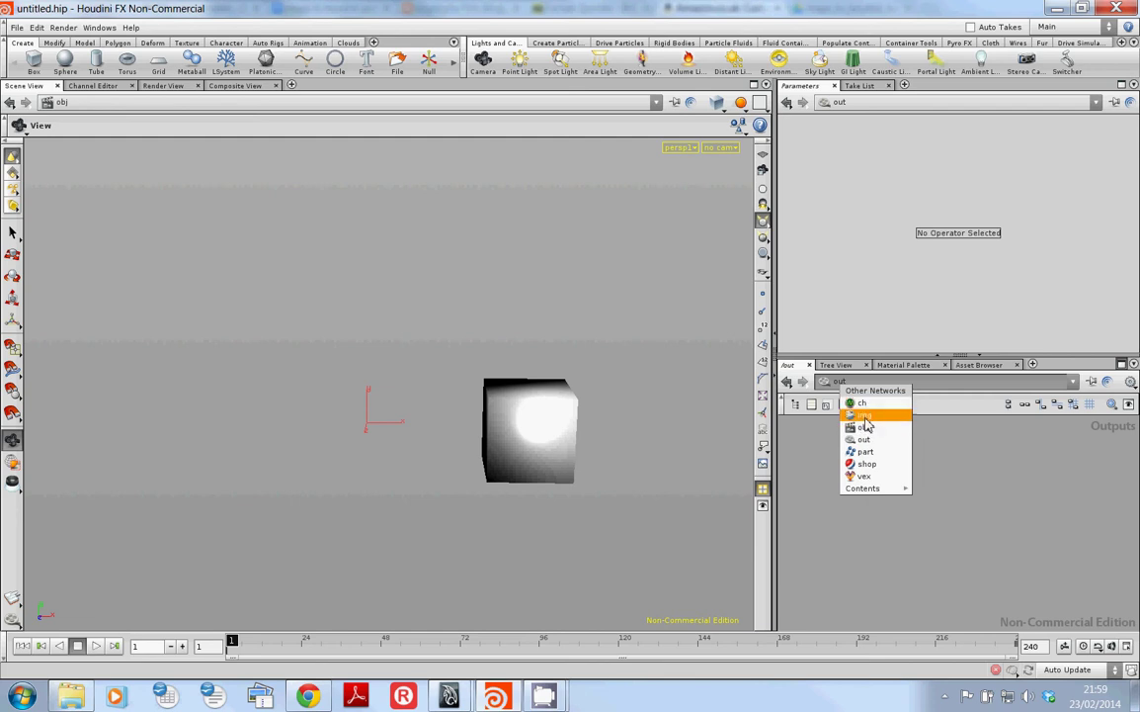
{"action": "left_click", "coordinate": [812, 460]}
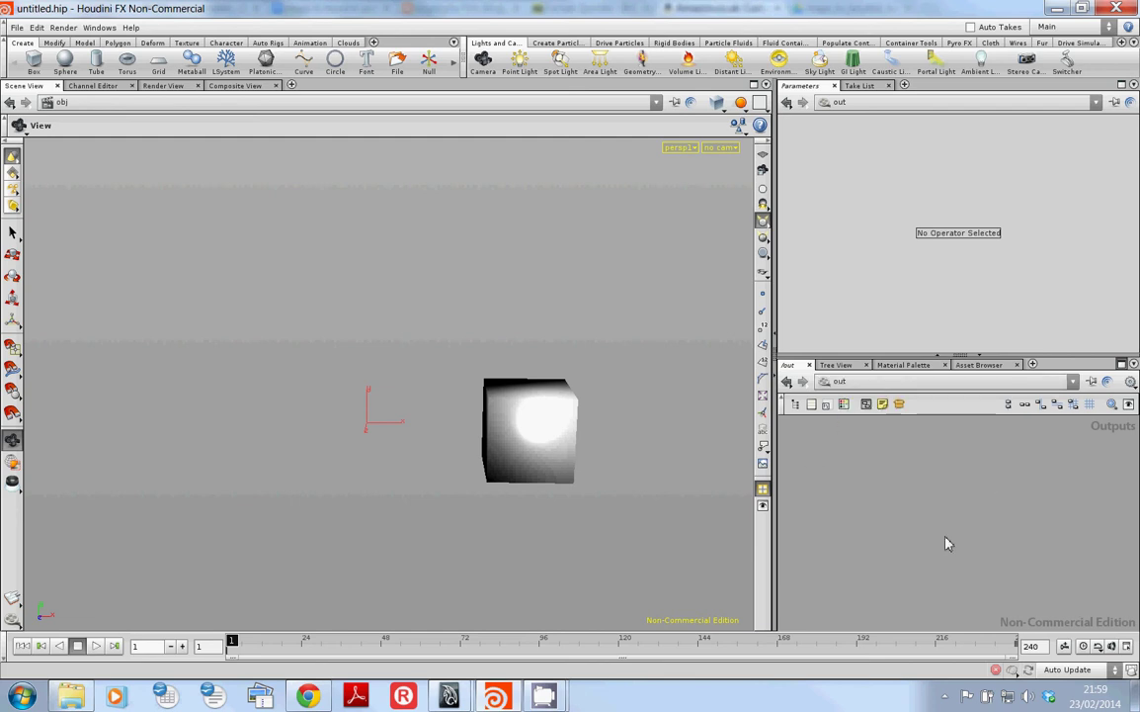
{"action": "left_click", "coordinate": [850, 380]}
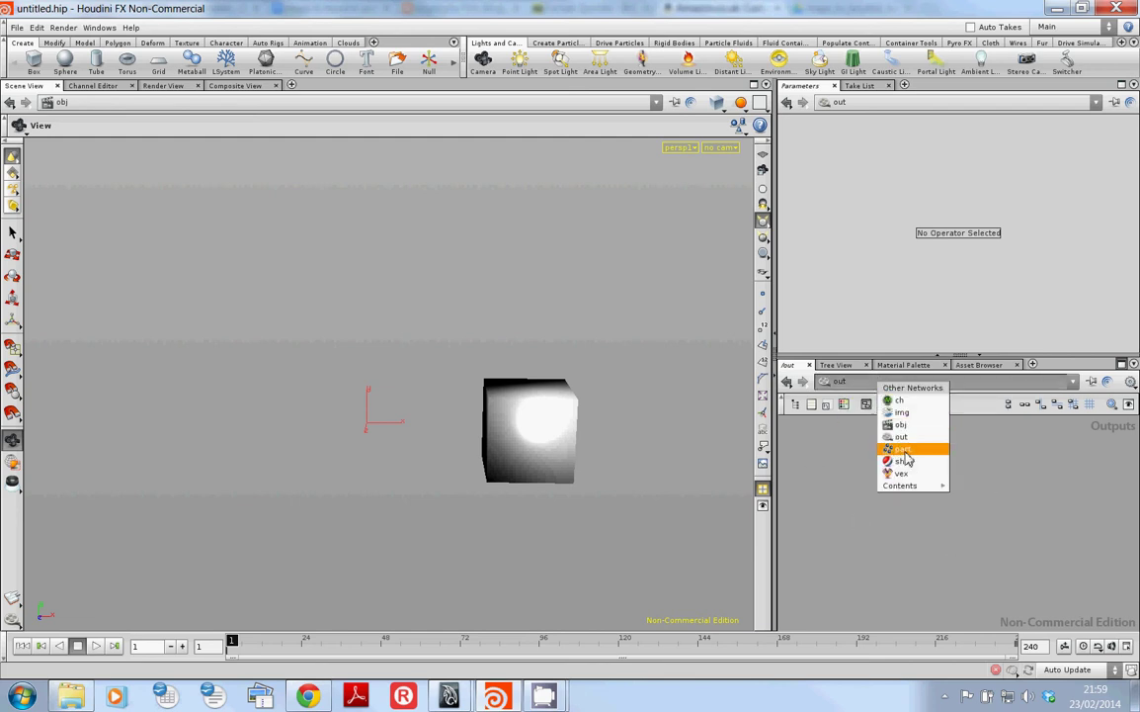
{"action": "left_click", "coordinate": [906, 445]}
Return the network to the obj context, look over the context list again, and nudge the box_object1 node.
{"action": "left_click", "coordinate": [861, 381]}
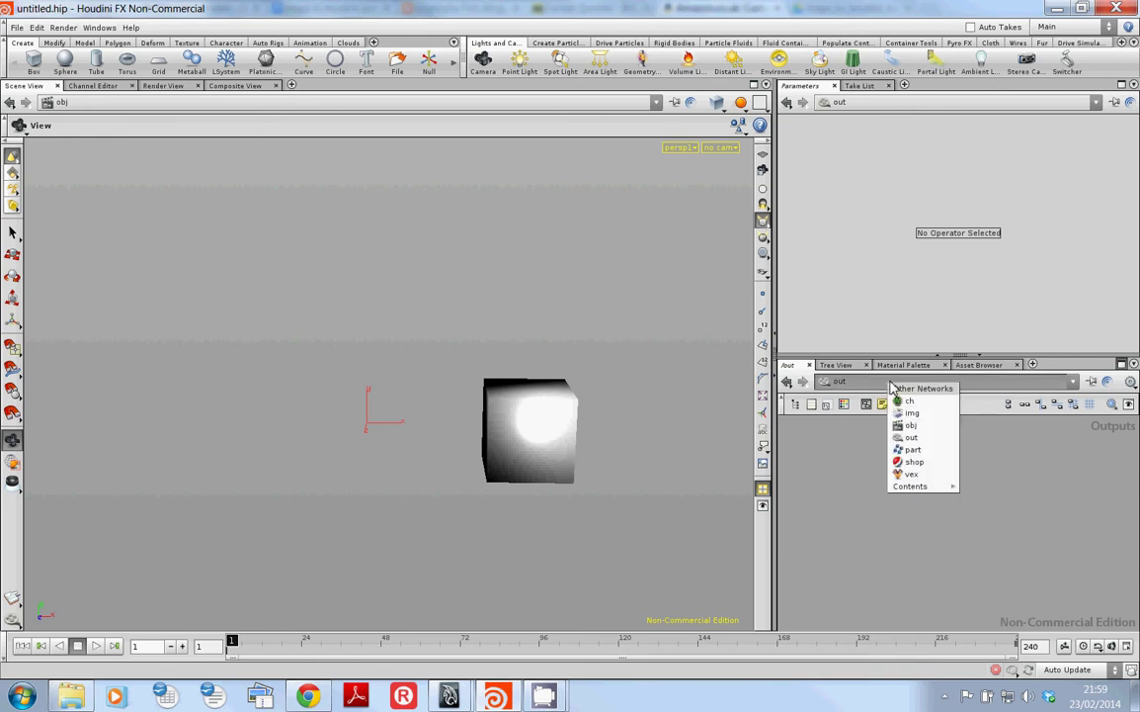
{"action": "left_click", "coordinate": [908, 425]}
{"action": "left_click", "coordinate": [838, 382]}
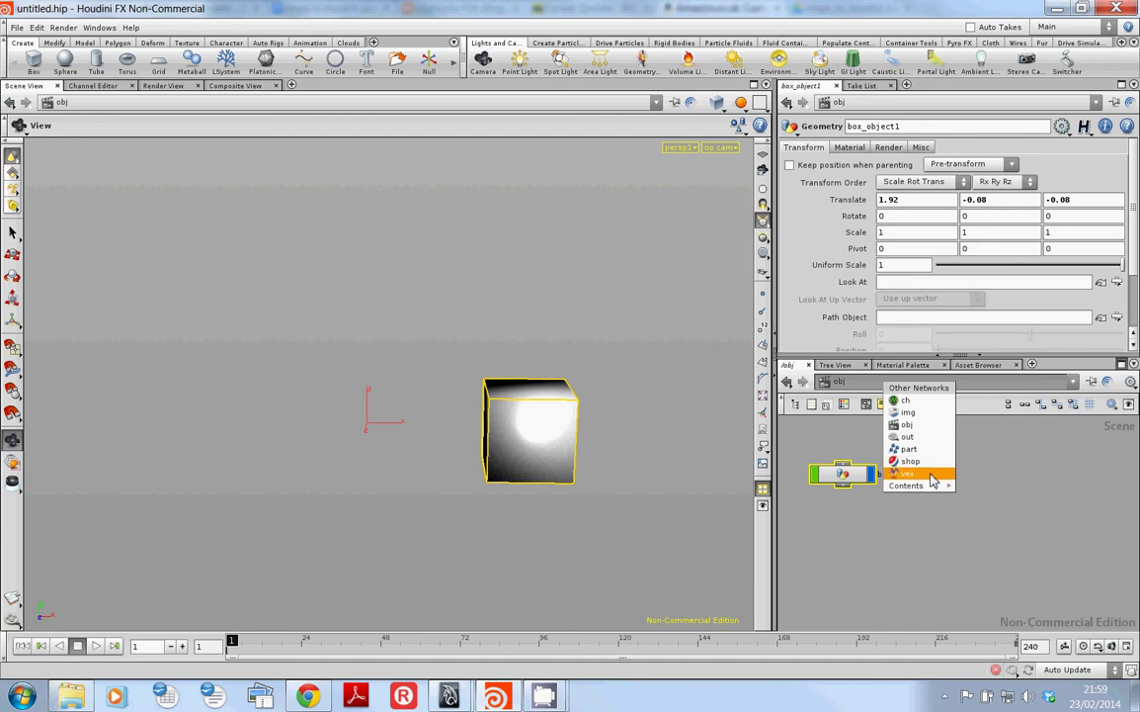
{"action": "left_click", "coordinate": [858, 533]}
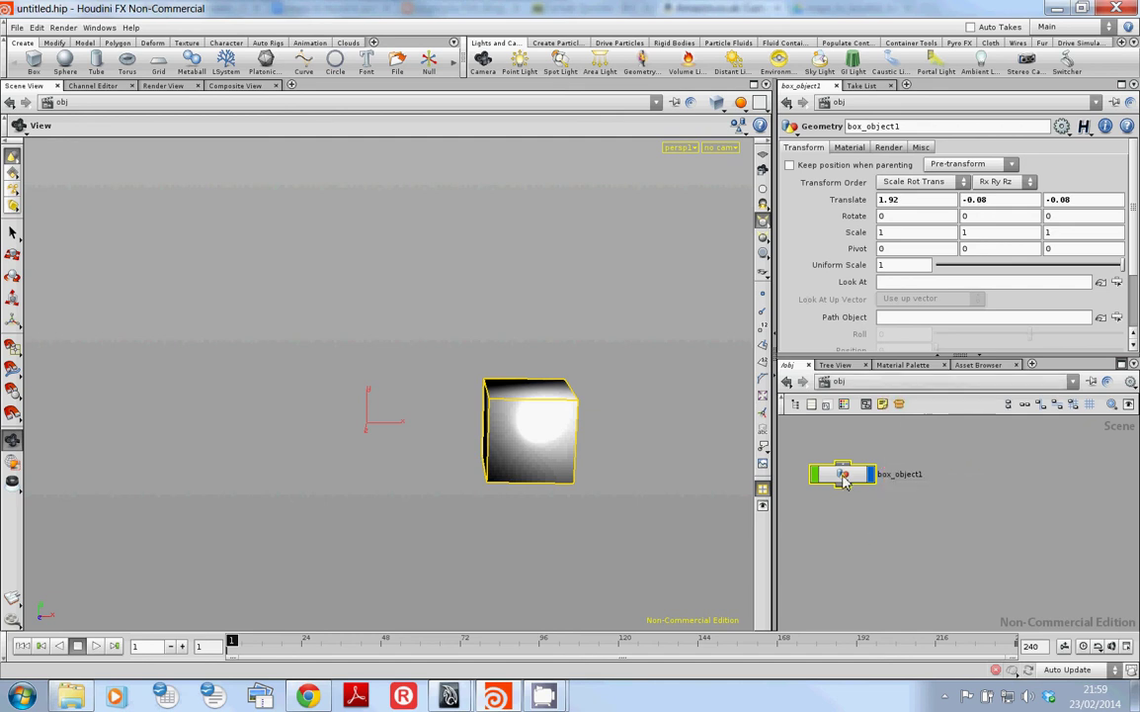
{"action": "left_click_drag", "start_coordinate": [845, 481], "coordinate": [857, 505]}
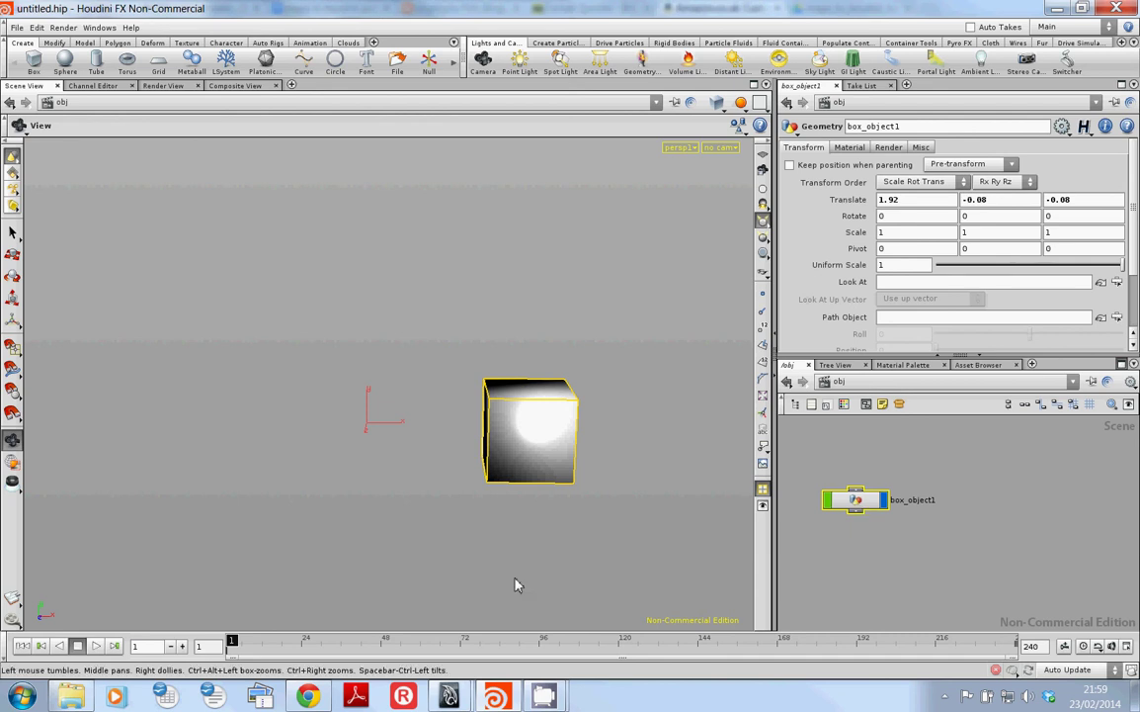
Switch to Maya to compare its outliner and attribute layout, and return to the box scene in Houdini.
{"action": "mouse_move", "coordinate": [449, 696]}
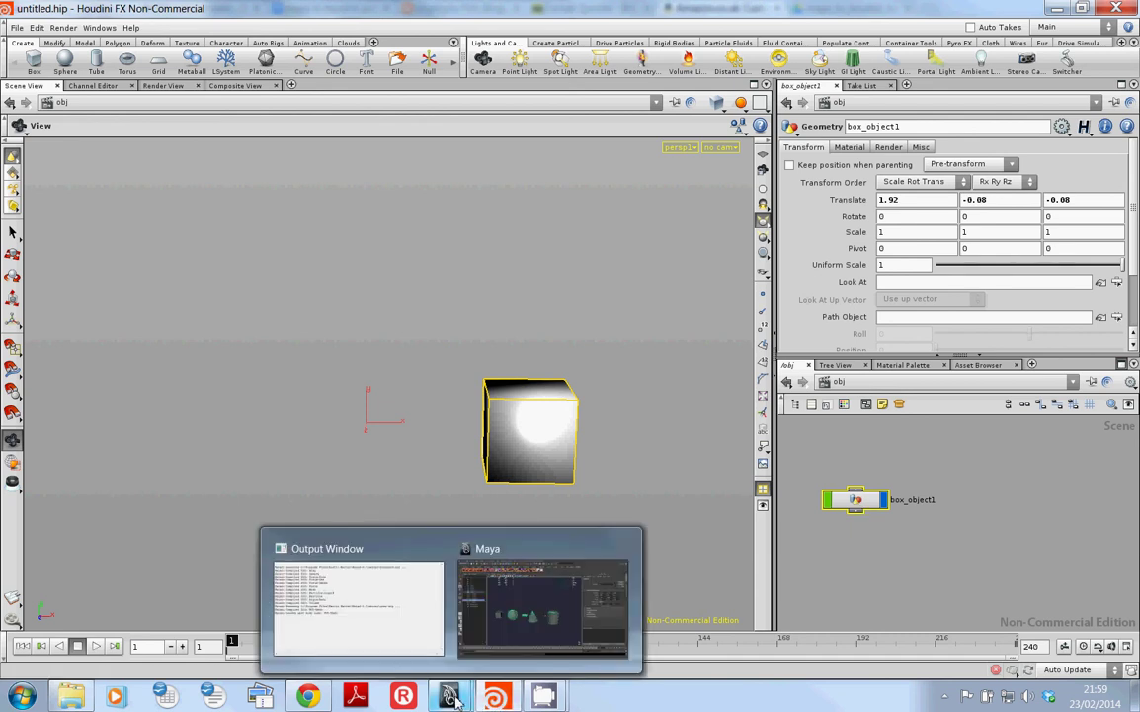
{"action": "left_click", "coordinate": [501, 633]}
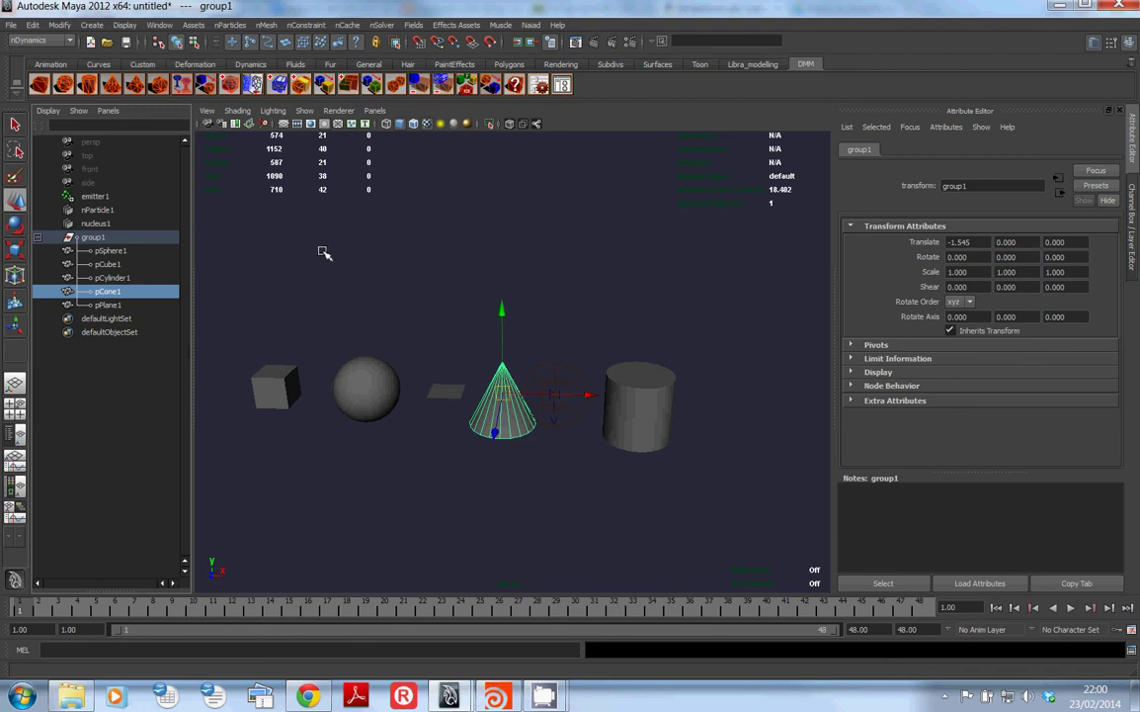
{"action": "left_click", "coordinate": [496, 696]}
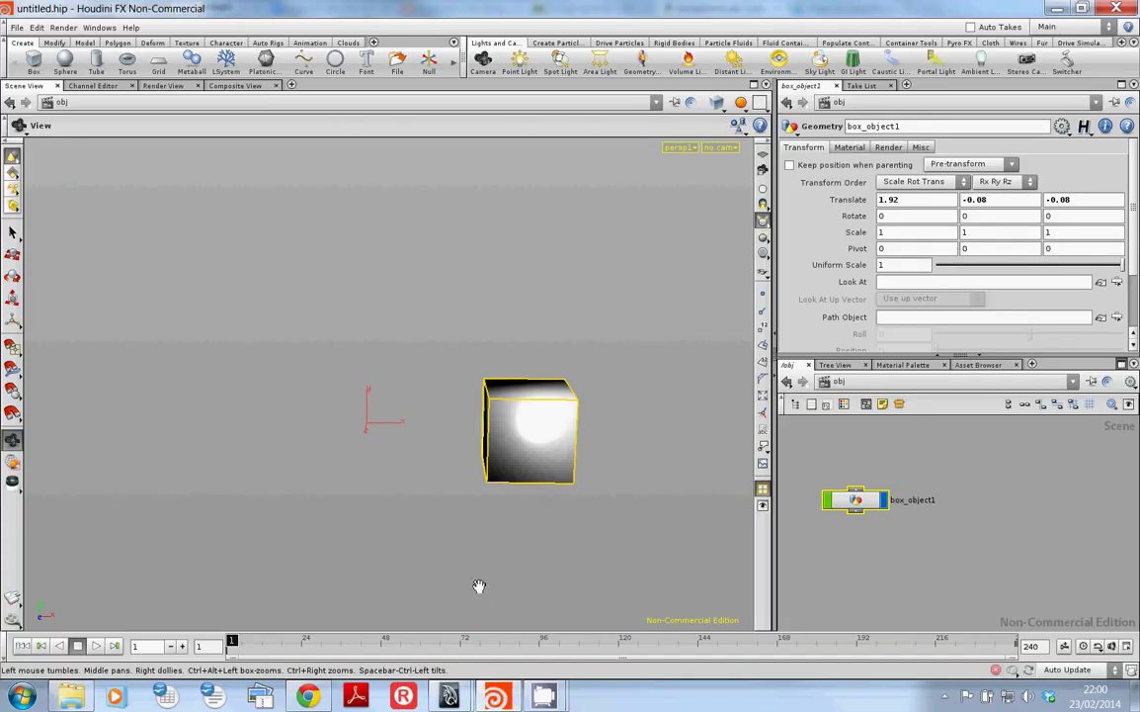
Switch to Chrome and show the maya to houdini particle conversion course document.
{"action": "left_click", "coordinate": [314, 696]}
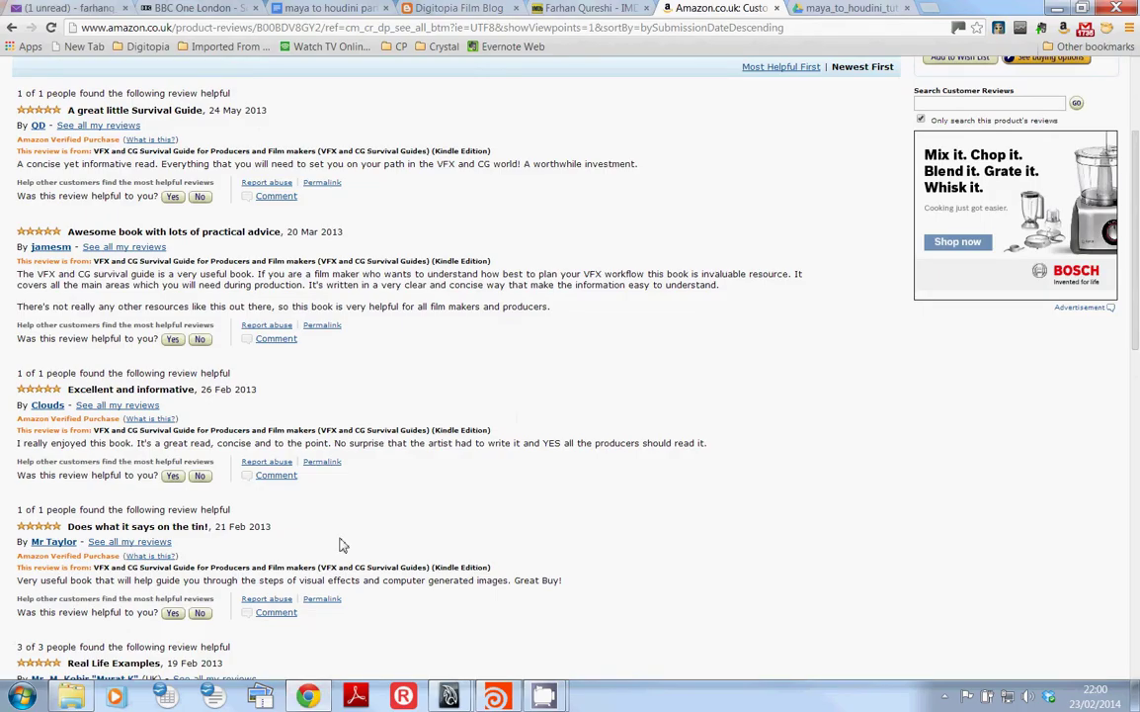
{"action": "left_click", "coordinate": [321, 8]}
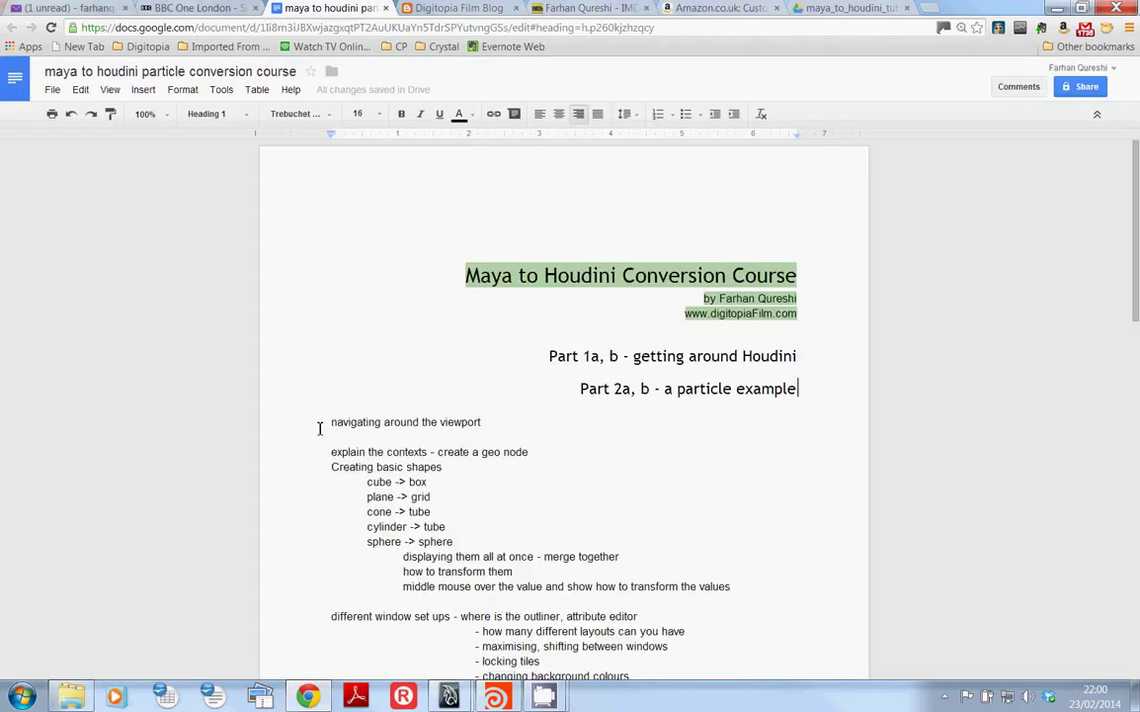